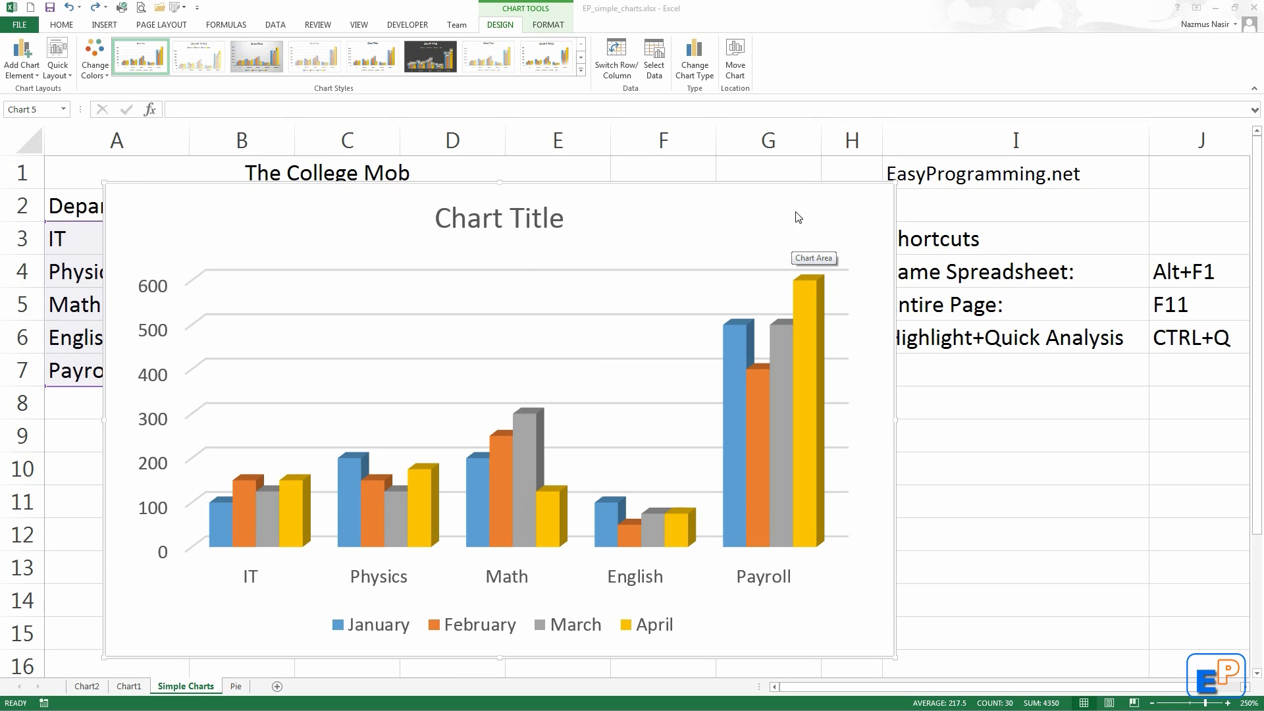
{"action": "left_click", "coordinate": [39, 76]}
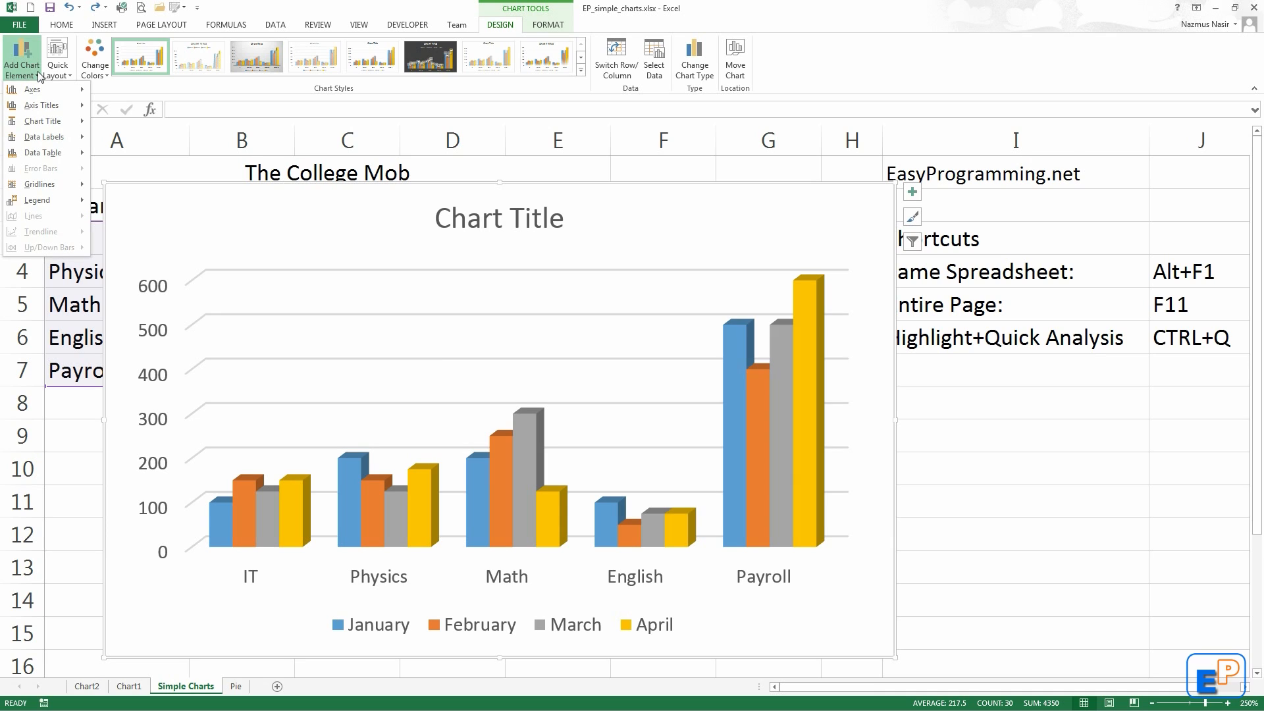
{"action": "left_click", "coordinate": [36, 77]}
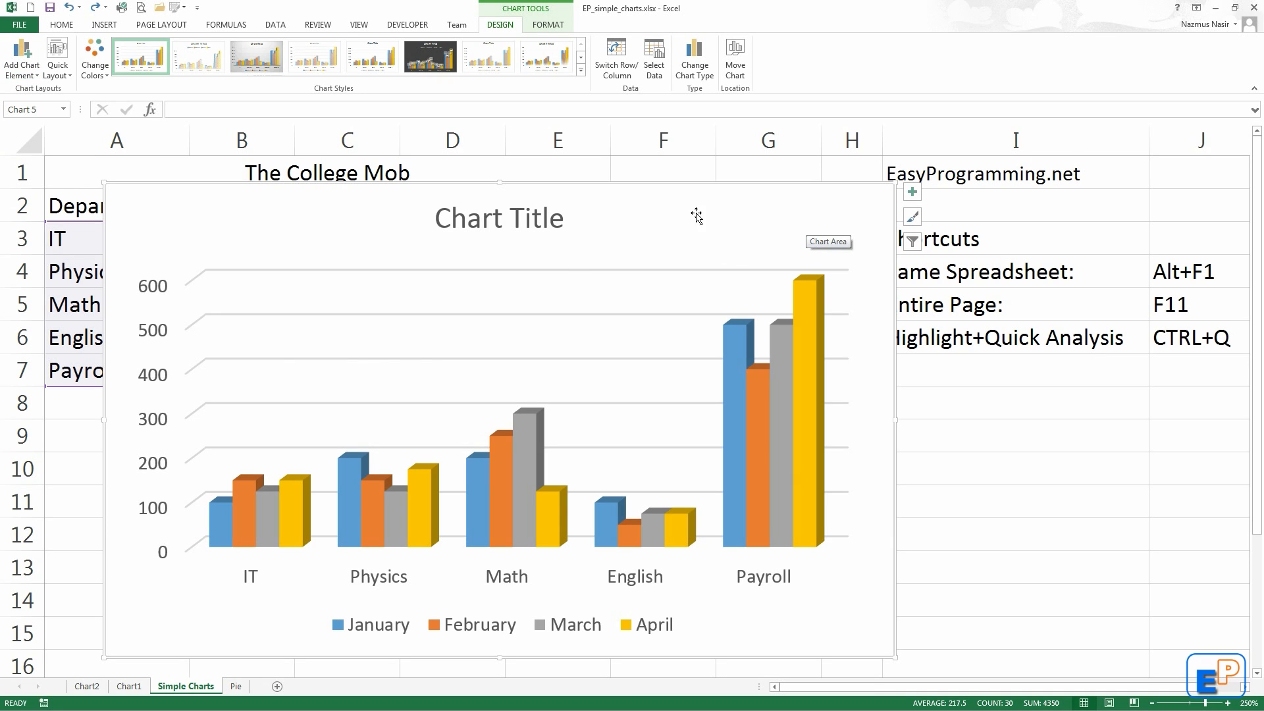
Toggle the chart's primary horizontal and primary vertical axes off and back on.
{"action": "left_click", "coordinate": [912, 193]}
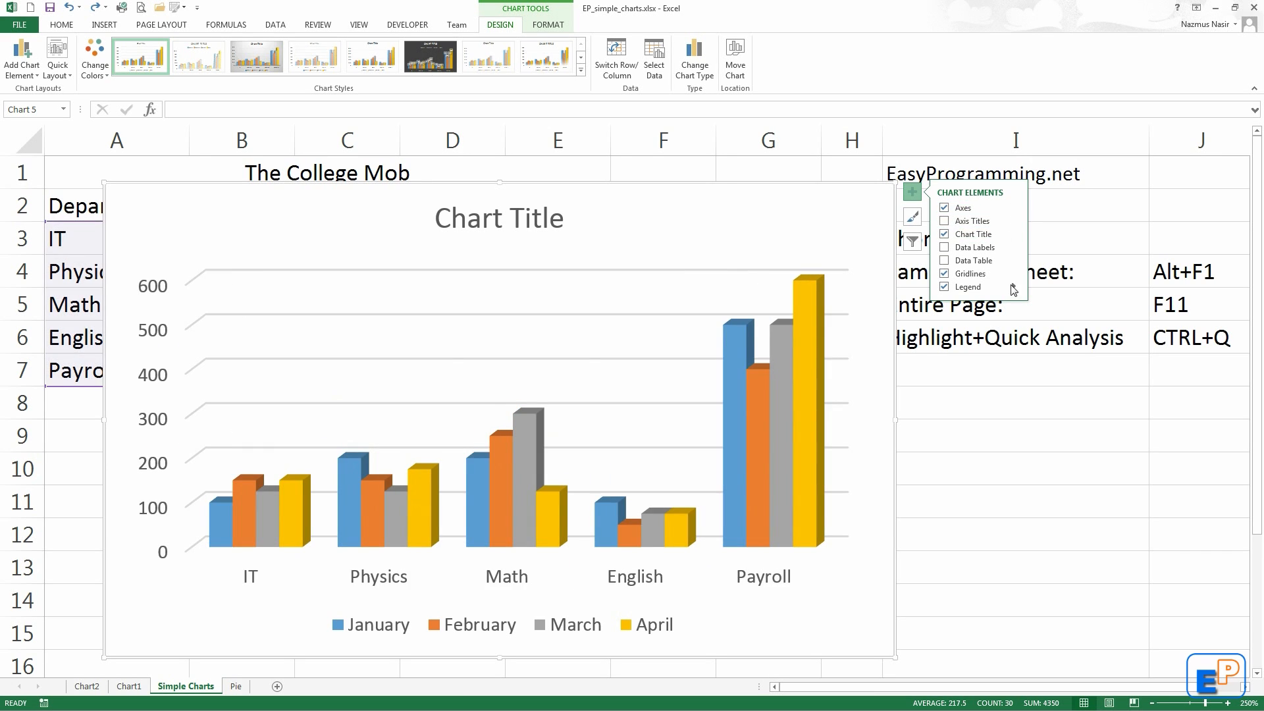
{"action": "left_click", "coordinate": [1015, 207]}
{"action": "left_click", "coordinate": [1041, 211]}
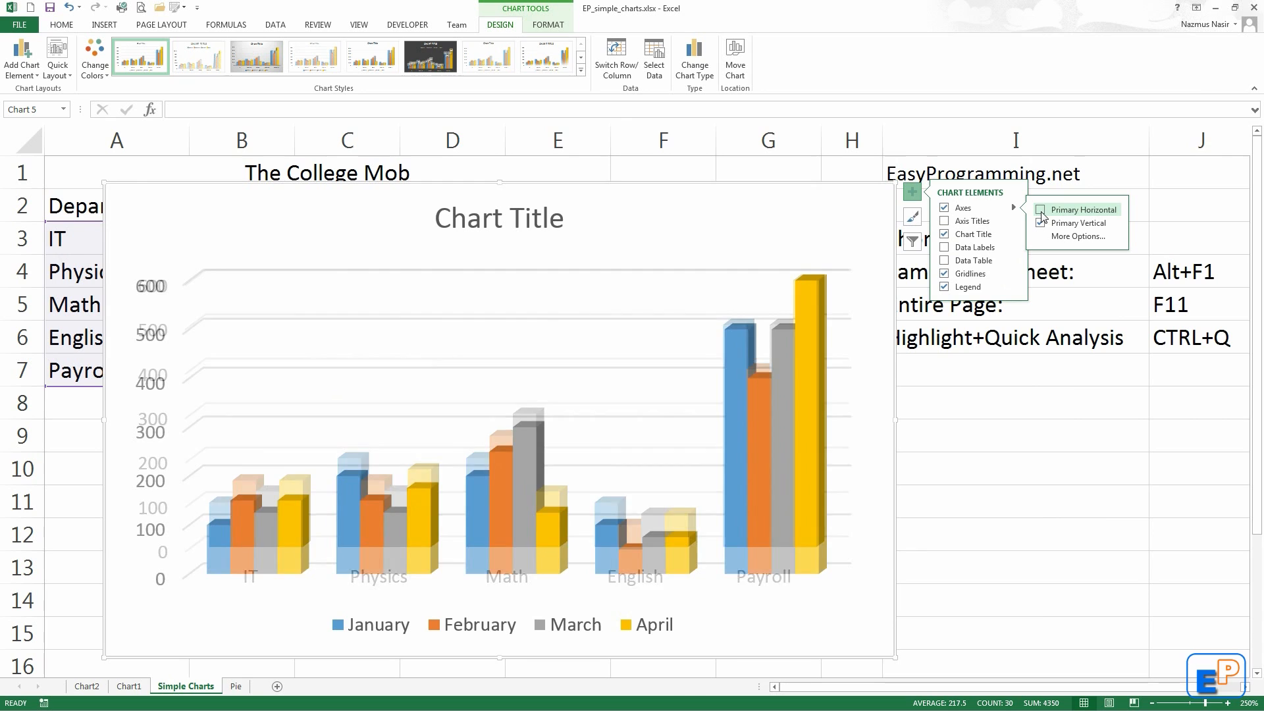
{"action": "left_click", "coordinate": [1041, 209]}
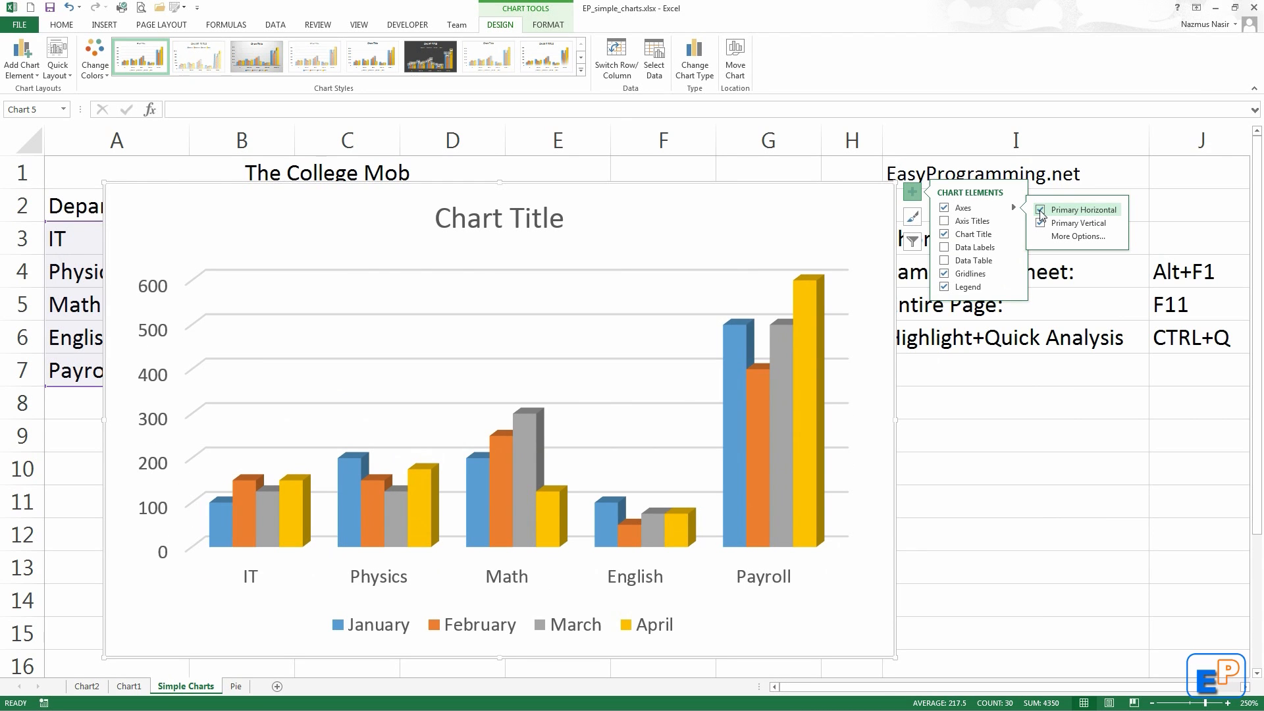
{"action": "left_click", "coordinate": [1040, 211]}
{"action": "left_click", "coordinate": [1040, 211]}
{"action": "left_click", "coordinate": [1040, 222]}
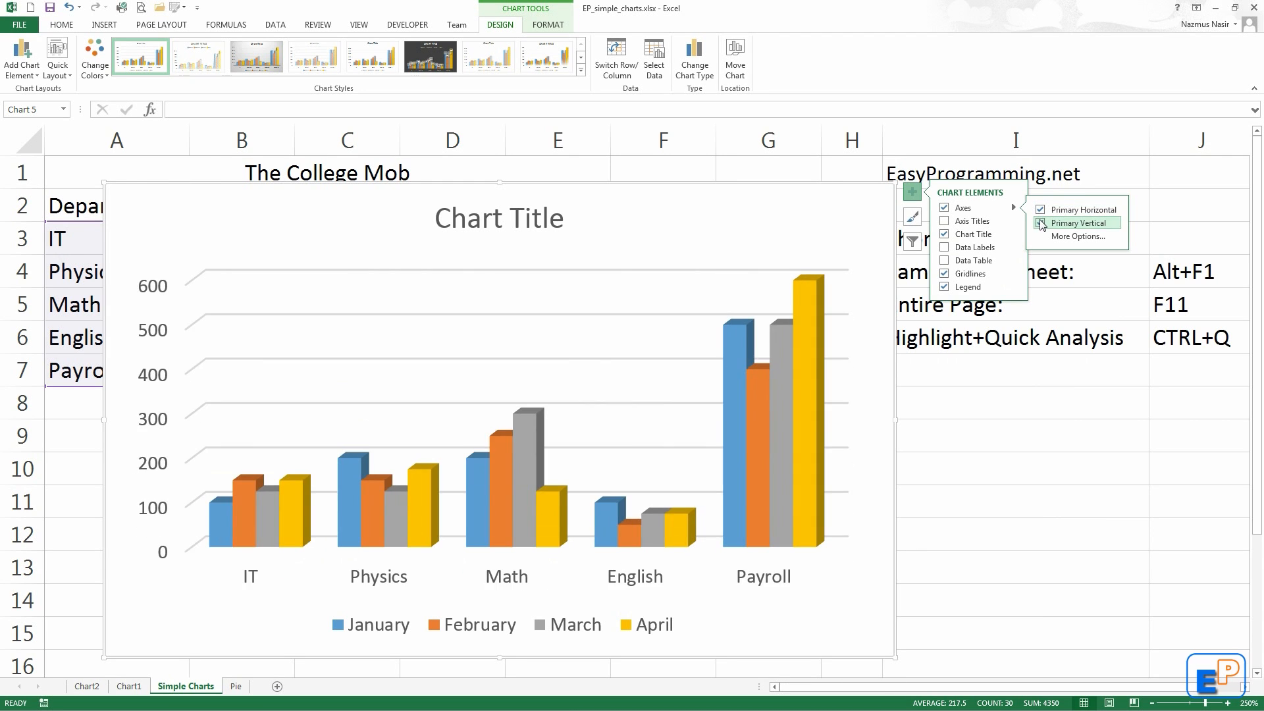
{"action": "left_click", "coordinate": [1041, 223]}
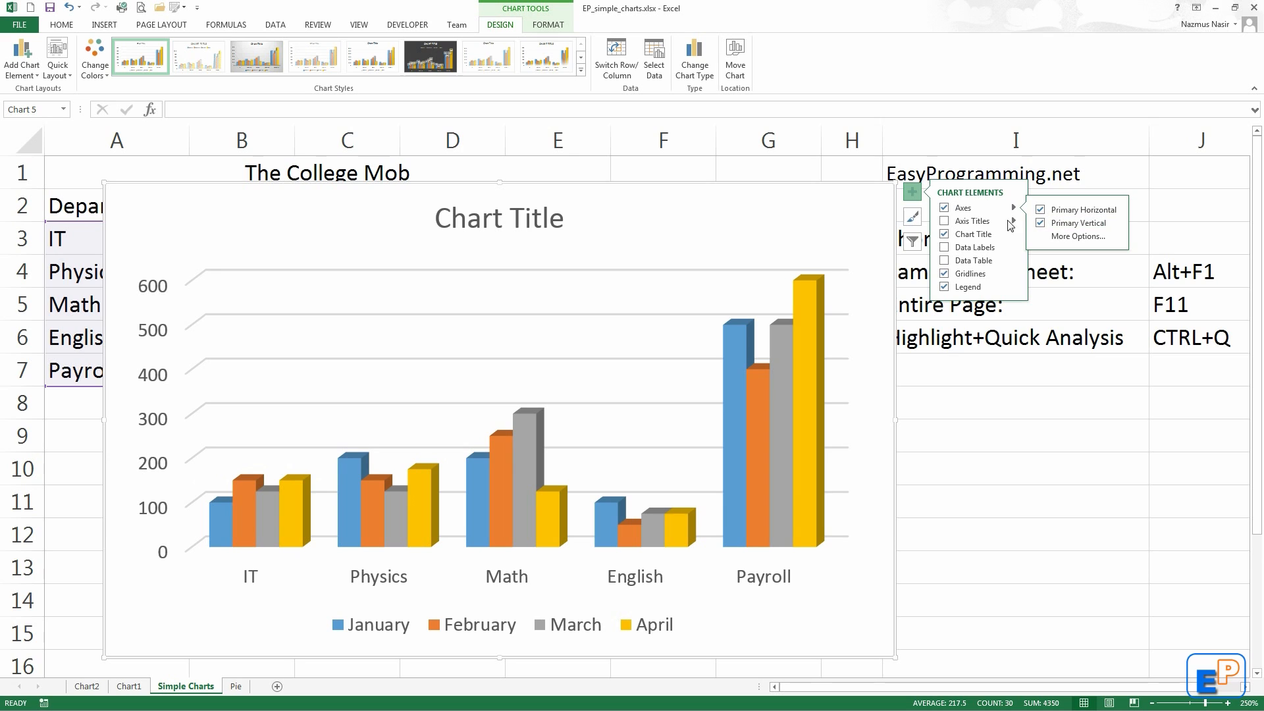
Add axis titles to the chart and set the vertical axis title to "Money".
{"action": "left_click", "coordinate": [965, 224]}
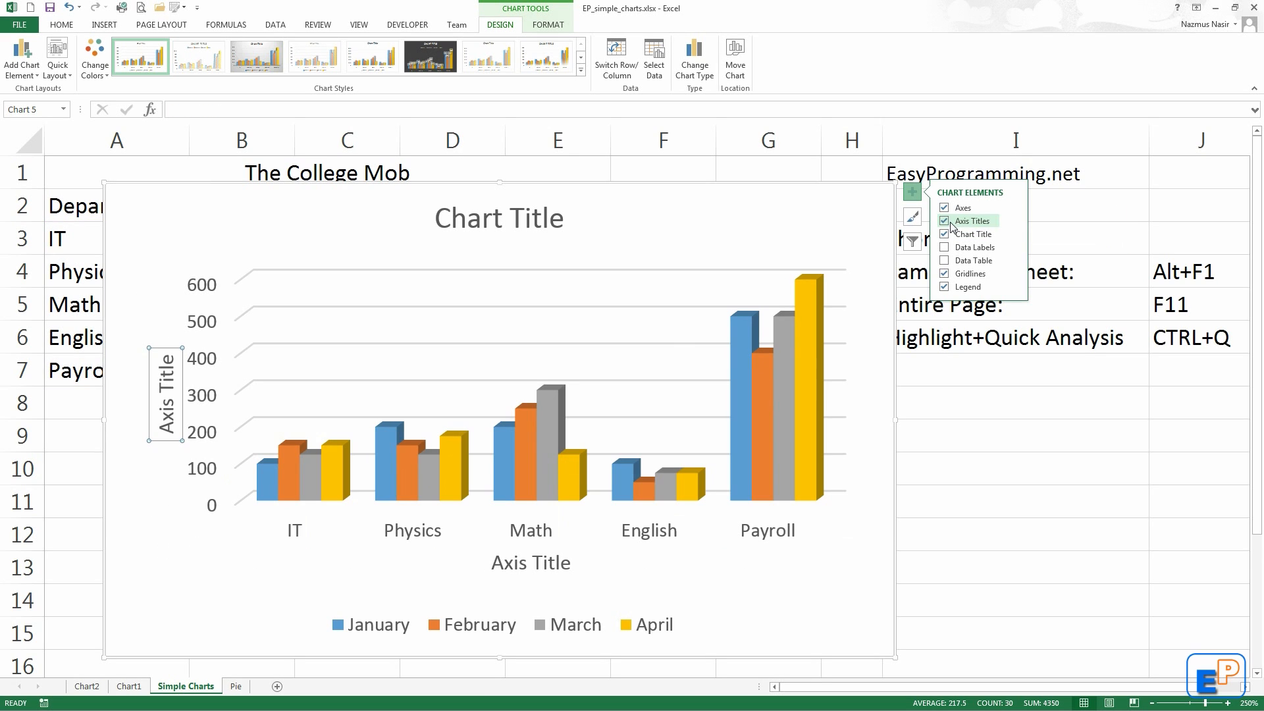
{"action": "left_click_drag", "start_coordinate": [165, 393], "coordinate": [165, 435]}
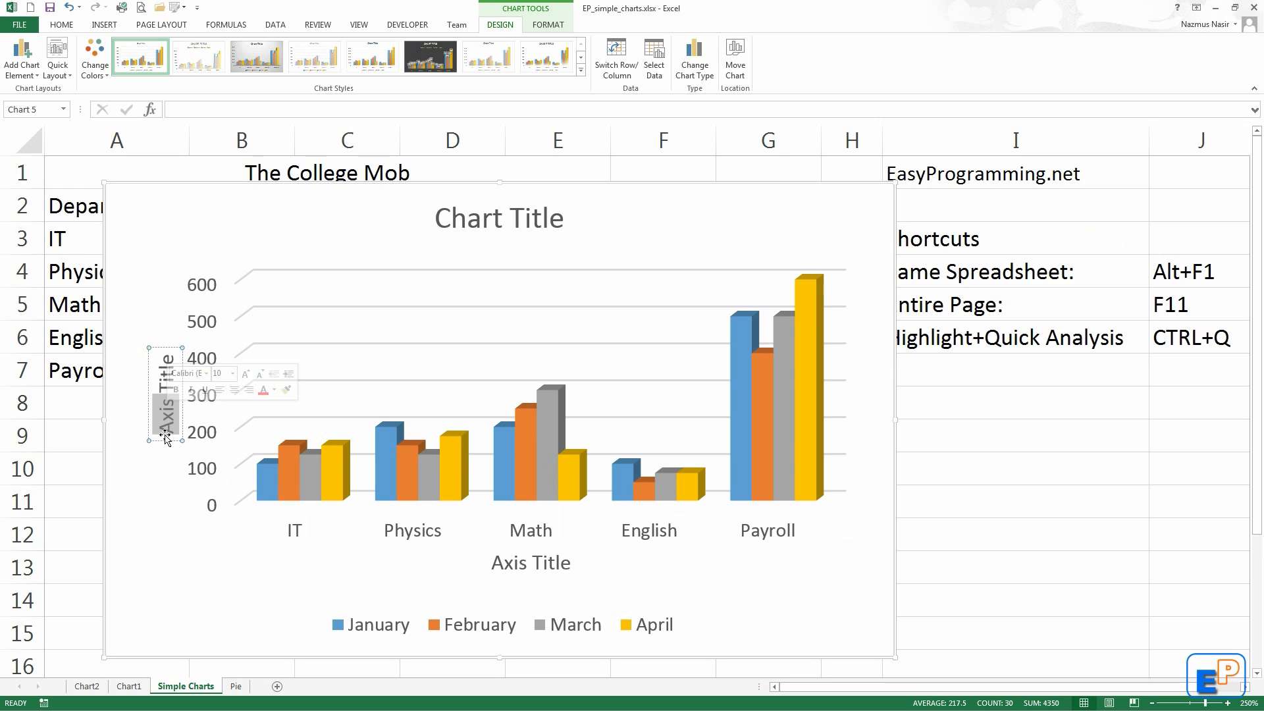
{"action": "left_click", "coordinate": [165, 364]}
{"action": "triple_click", "coordinate": [163, 361]}
{"action": "type", "text": "MOne"}
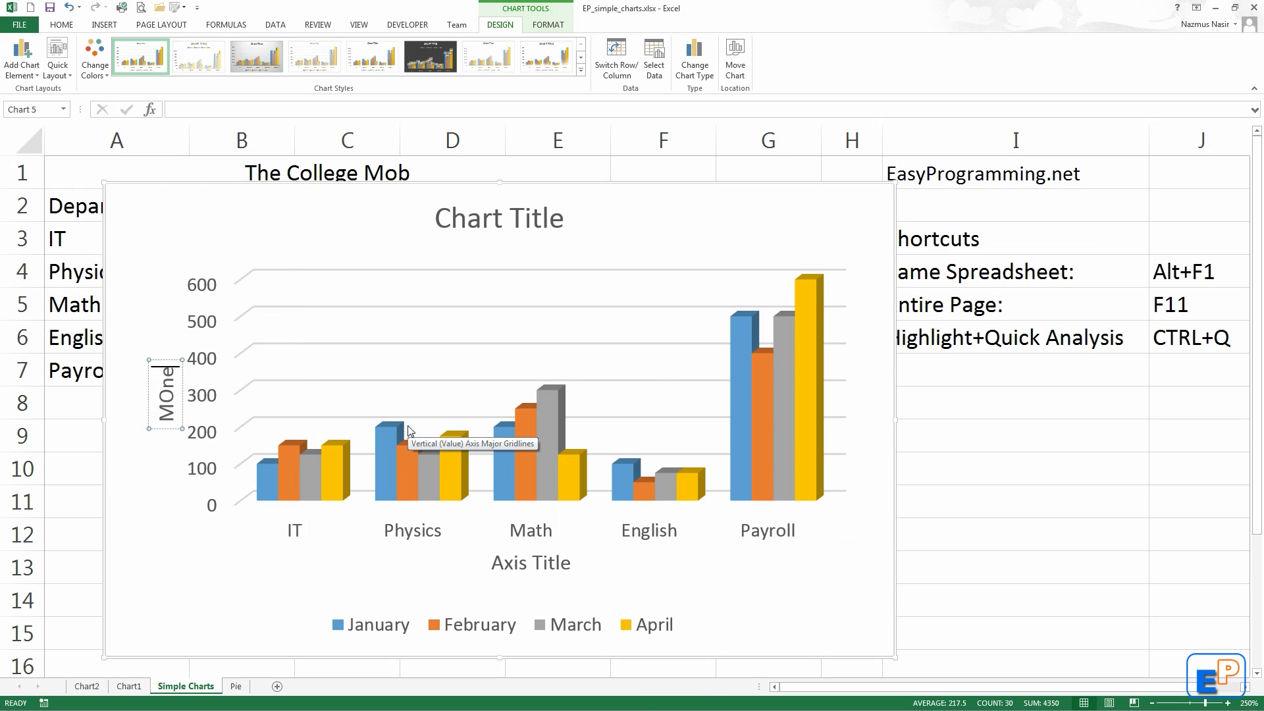
{"action": "key", "text": "BackSpace"}
{"action": "key", "text": "BackSpace"}
{"action": "key", "text": "BackSpace"}
{"action": "type", "text": "omen"}
{"action": "key", "text": "BackSpace"}
{"action": "key", "text": "BackSpace"}
{"action": "key", "text": "BackSpace"}
{"action": "type", "text": "ney"}
{"action": "left_click", "coordinate": [408, 431]}
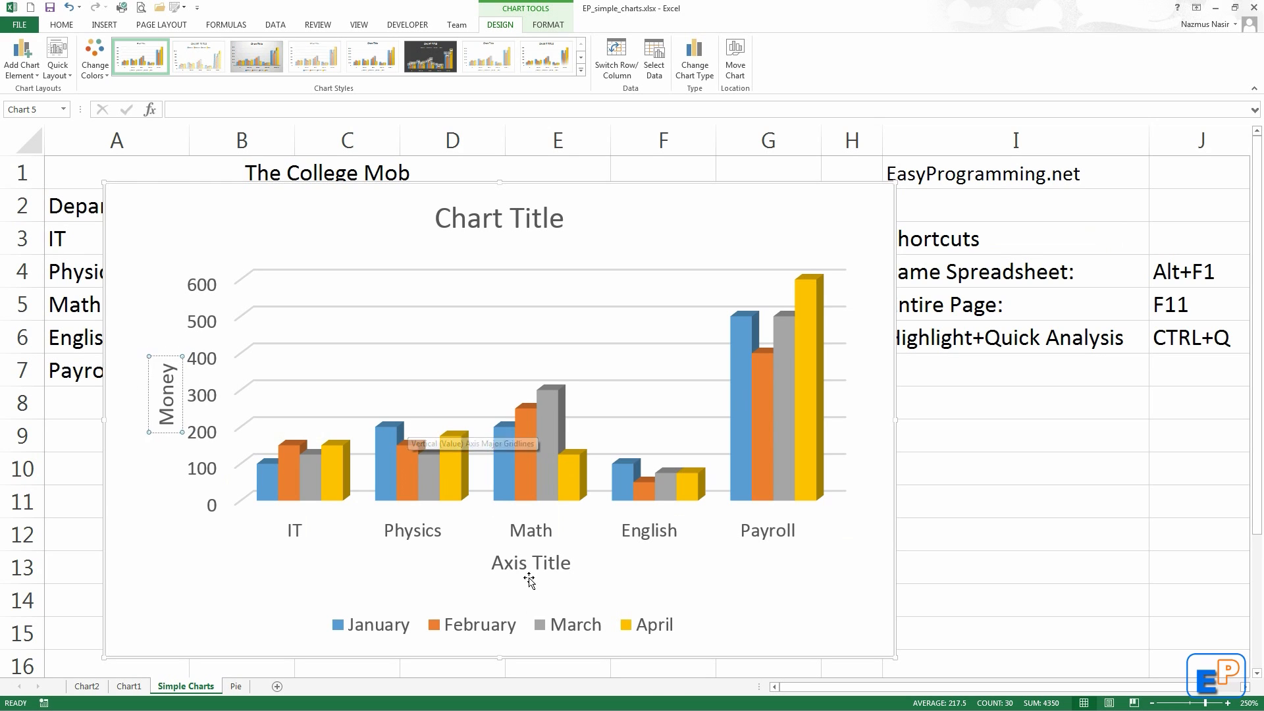
Set the horizontal axis title to "Department" and close the axis title formatting options.
{"action": "double_click", "coordinate": [548, 561]}
{"action": "triple_click", "coordinate": [552, 563]}
{"action": "type", "text": "Department"}
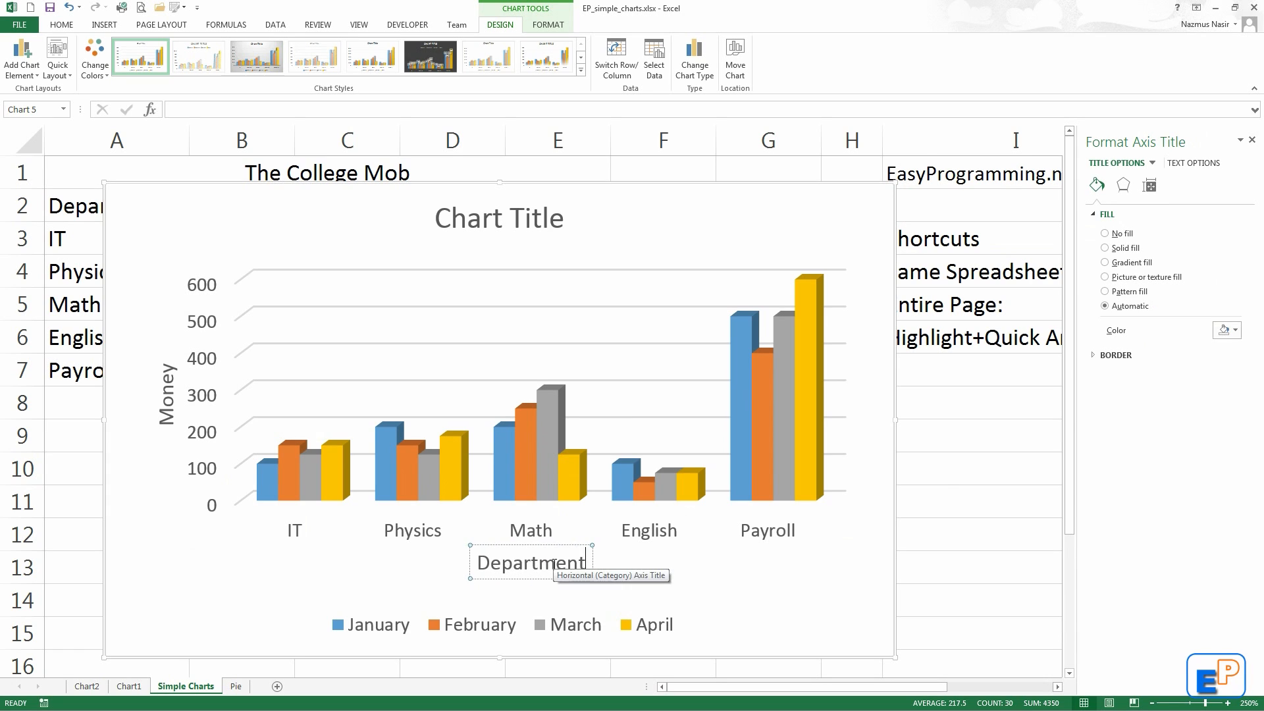
{"action": "left_click", "coordinate": [785, 560]}
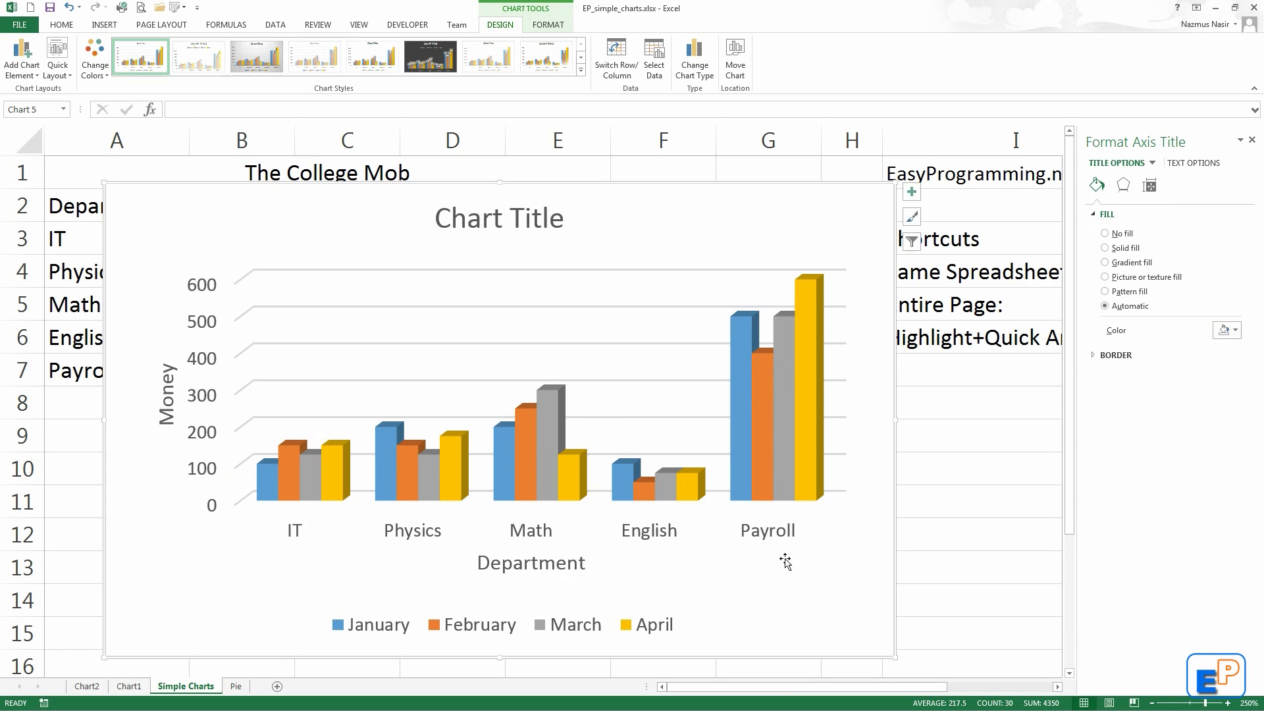
{"action": "left_click", "coordinate": [911, 192]}
{"action": "left_click", "coordinate": [1252, 139]}
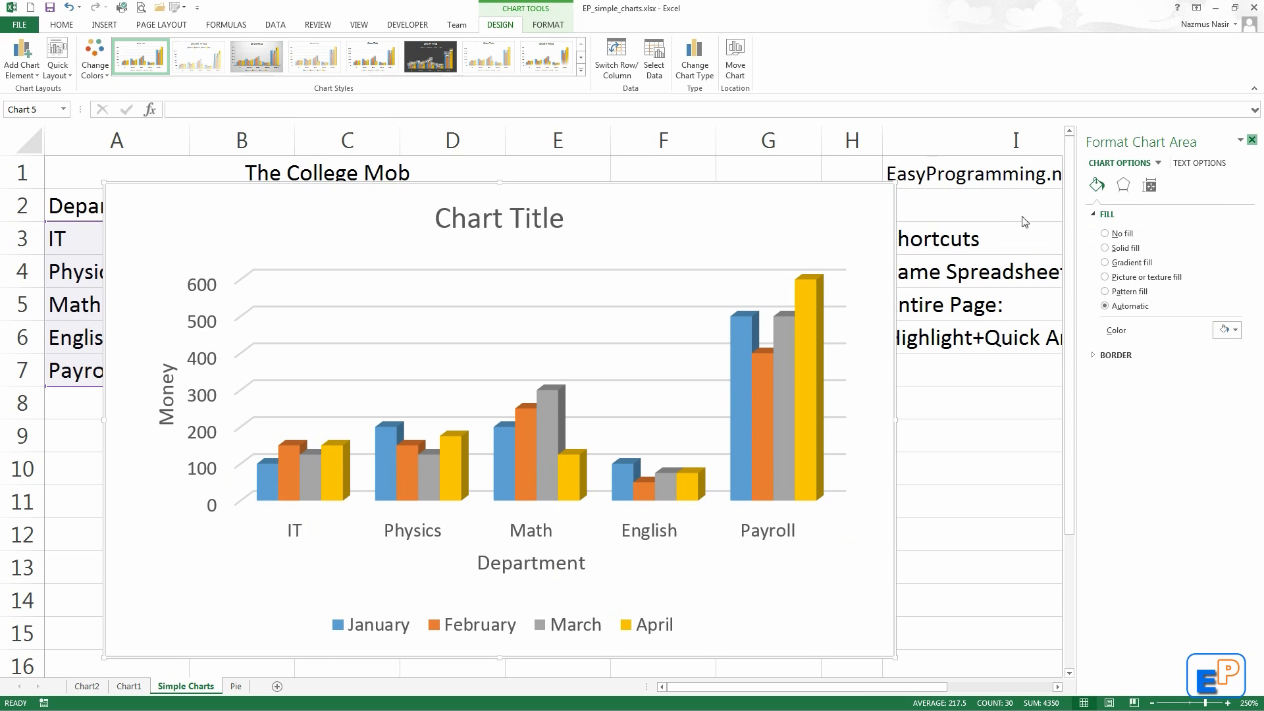
{"action": "left_click", "coordinate": [1252, 139]}
Hide the chart title and show it again above the chart.
{"action": "left_click", "coordinate": [912, 191]}
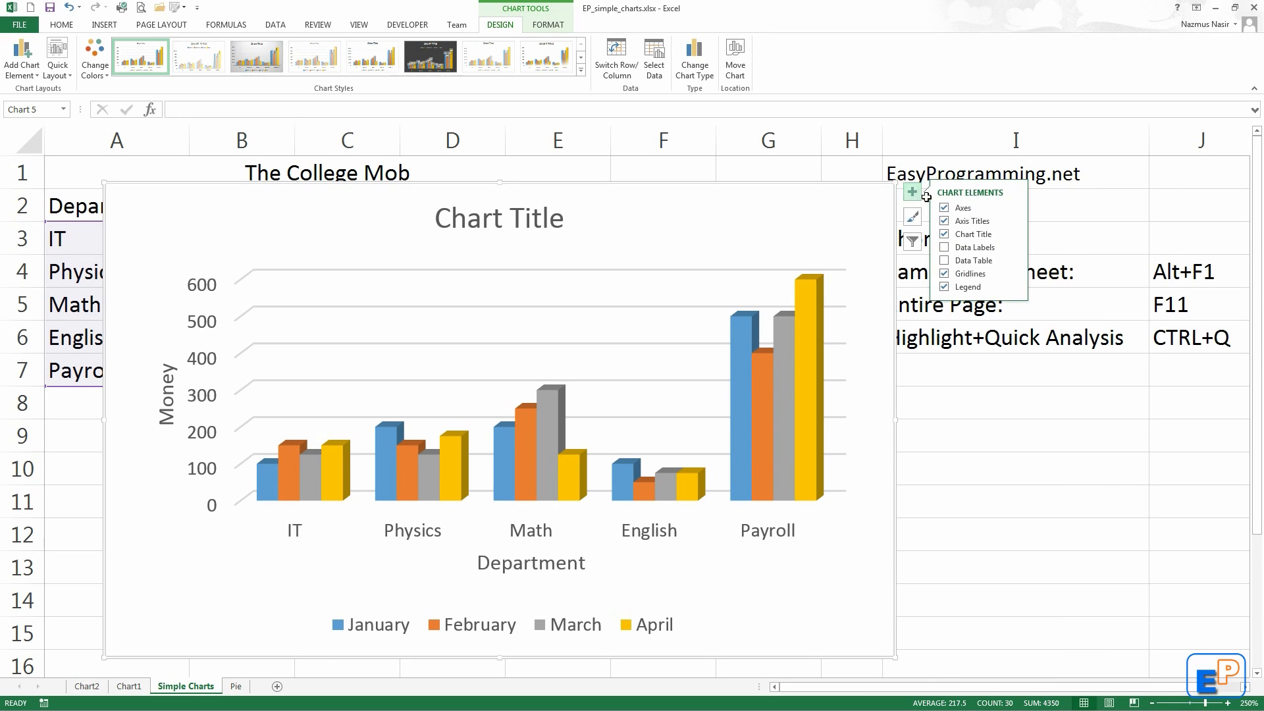
{"action": "left_click", "coordinate": [1015, 235]}
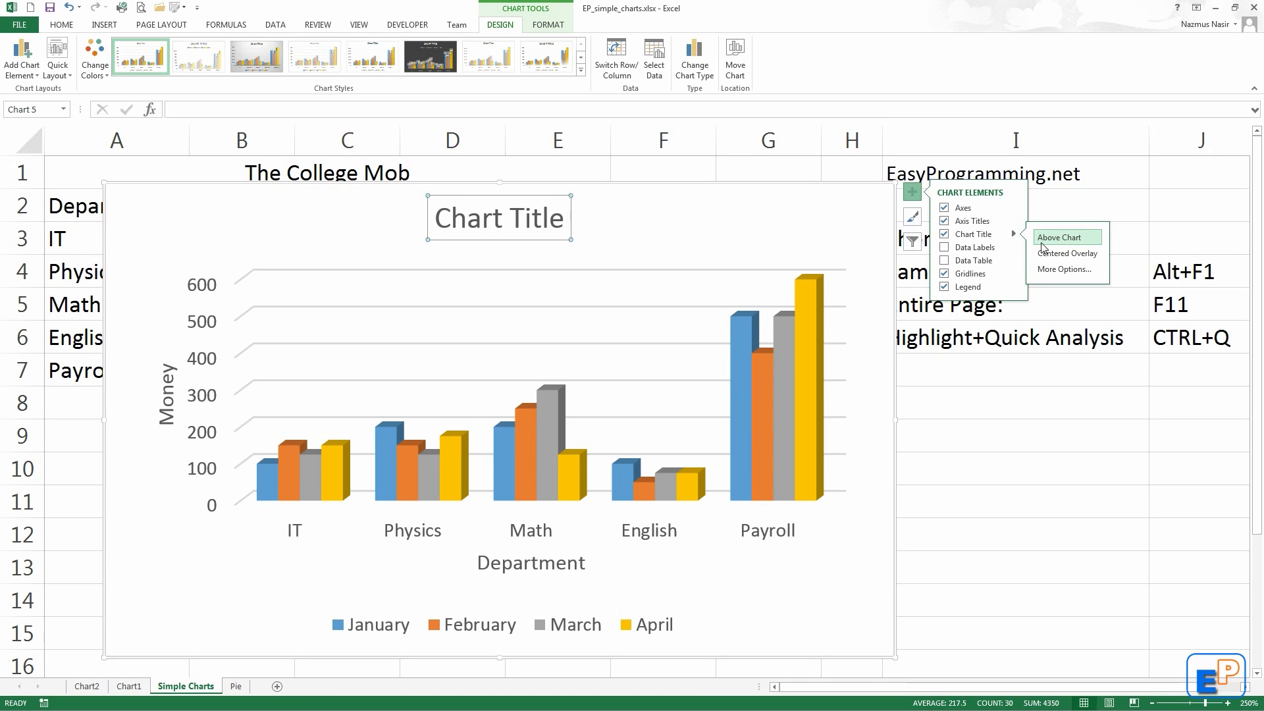
{"action": "left_click", "coordinate": [944, 235]}
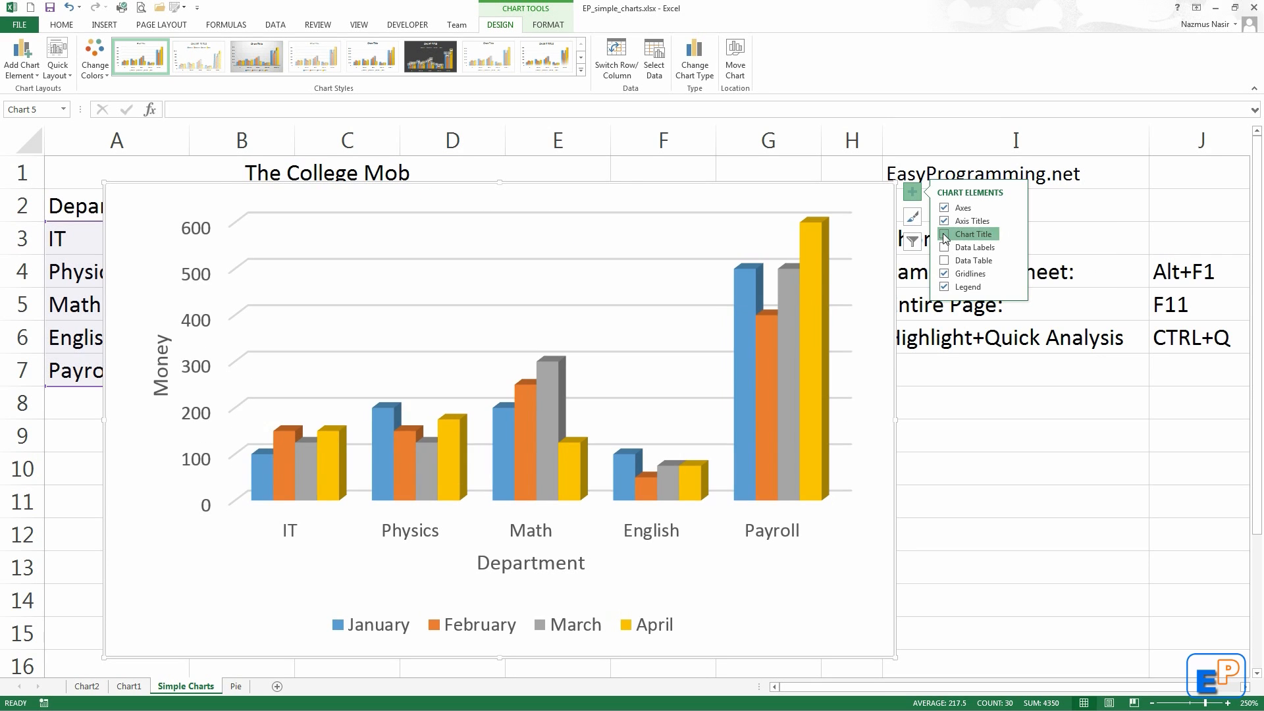
{"action": "left_click", "coordinate": [944, 235]}
{"action": "mouse_move", "coordinate": [1014, 234]}
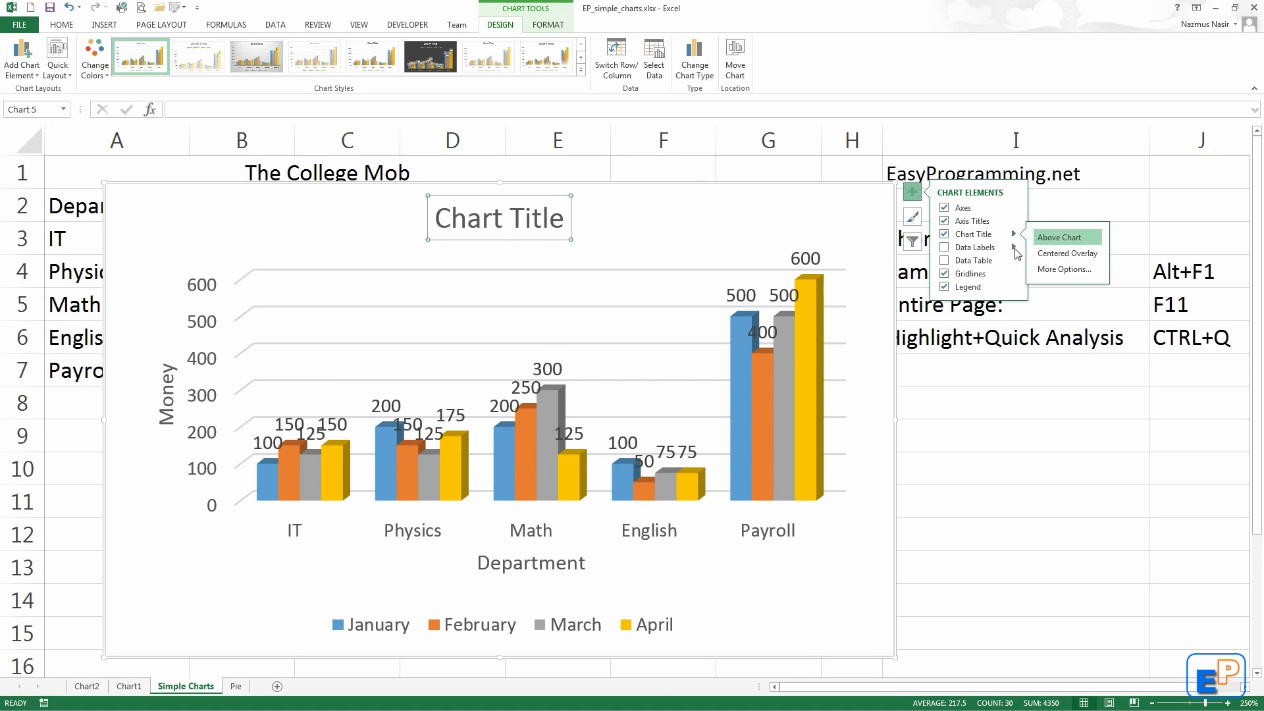
Show data labels on the chart's columns, check their display options, and remove the labels again.
{"action": "left_click", "coordinate": [945, 247]}
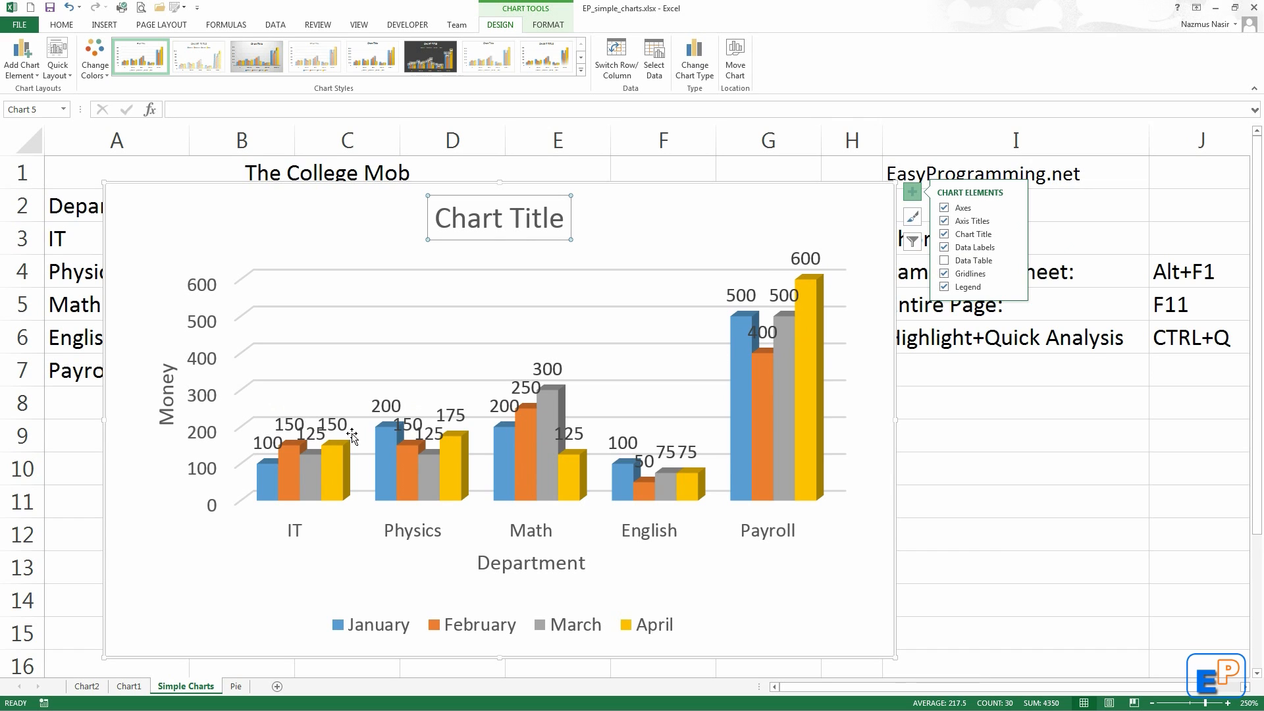
{"action": "left_click", "coordinate": [1013, 247]}
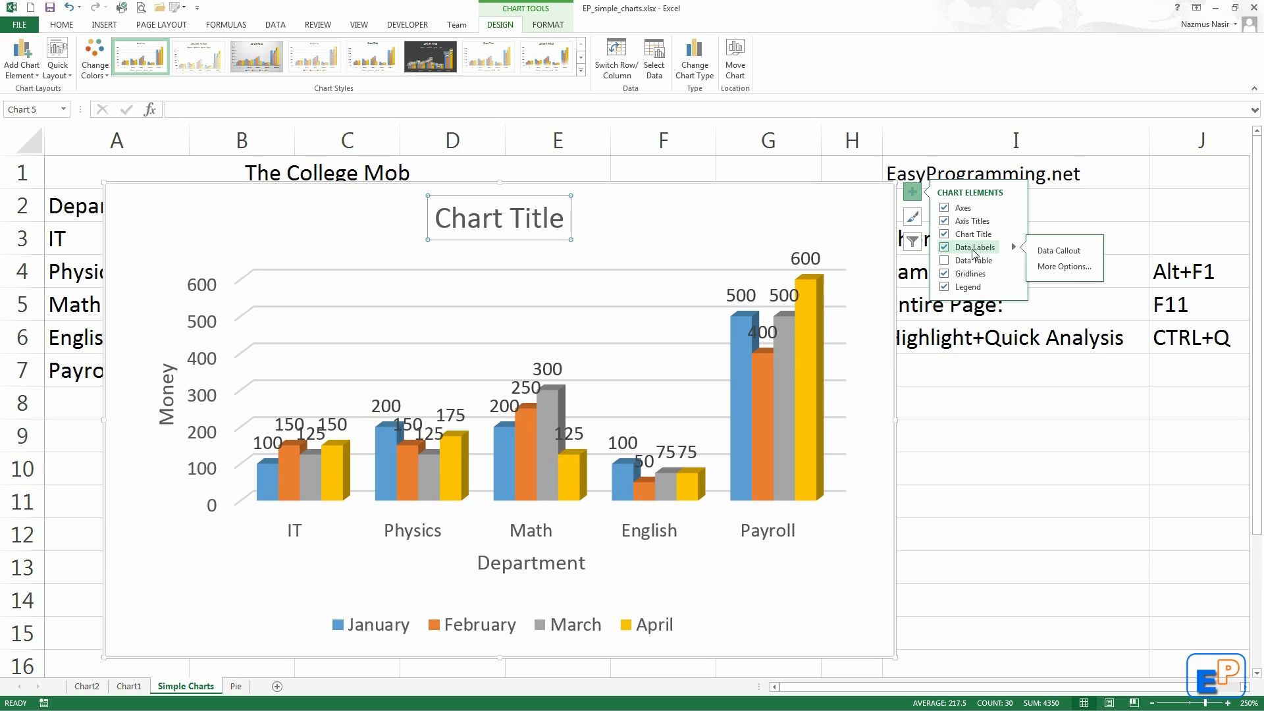
{"action": "left_click", "coordinate": [944, 248]}
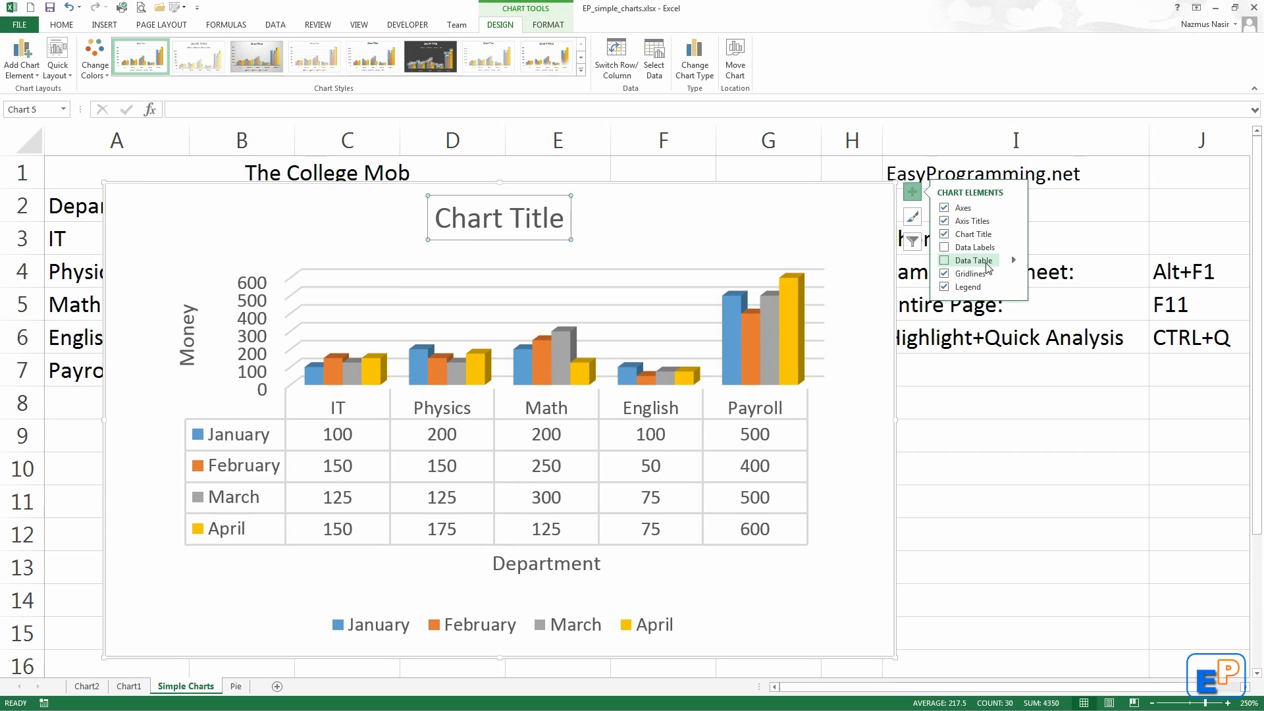
Add a data table below the chart, preview it without legend keys, and remove it again.
{"action": "left_click", "coordinate": [991, 262]}
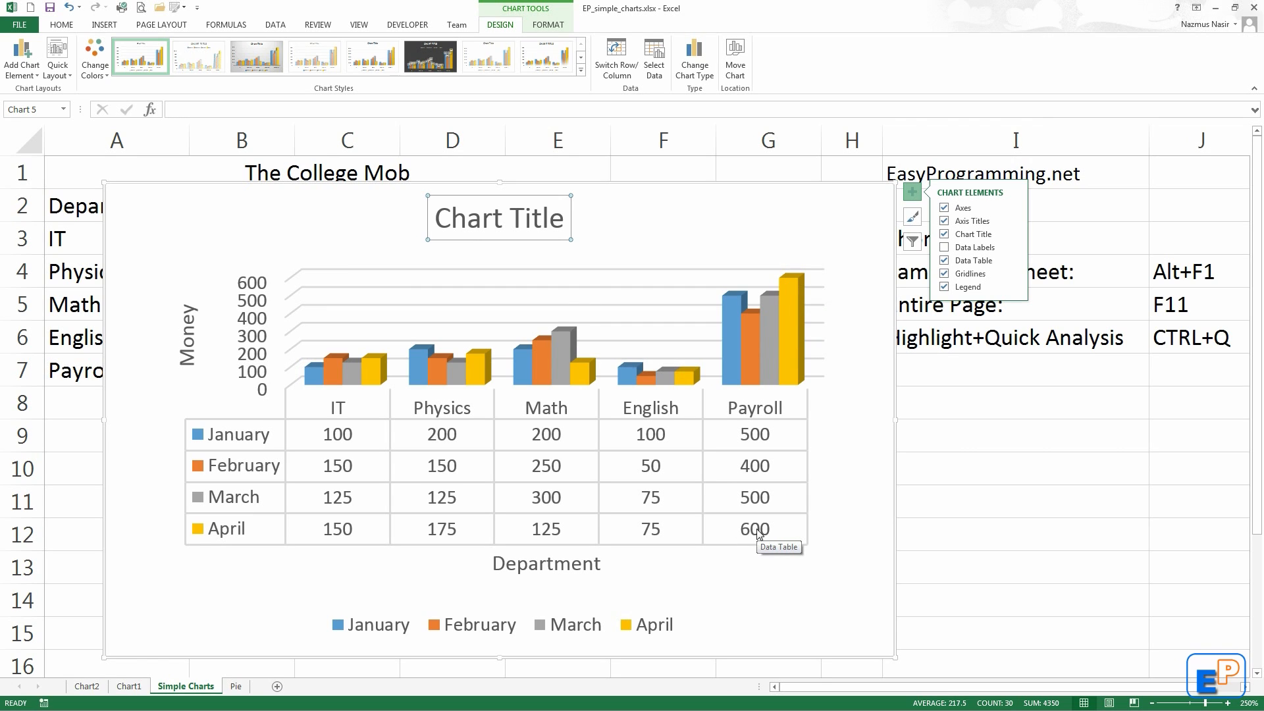
{"action": "left_click", "coordinate": [1016, 261]}
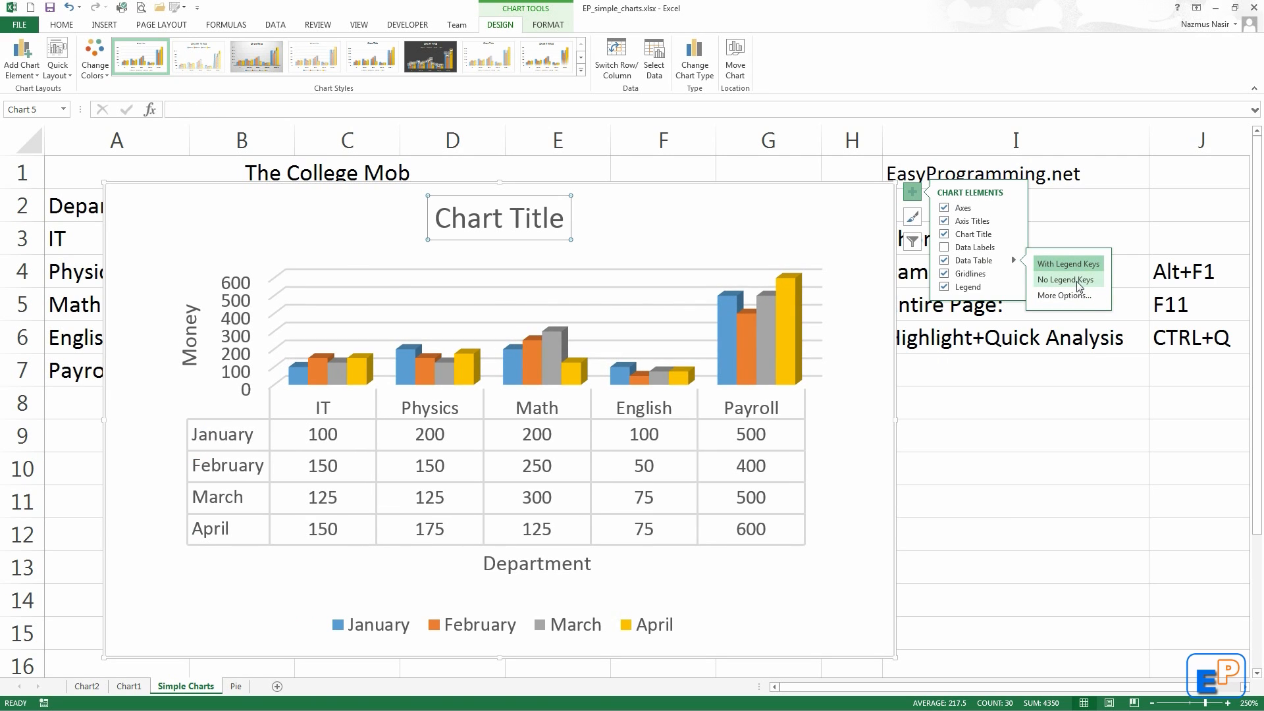
{"action": "left_click", "coordinate": [943, 260]}
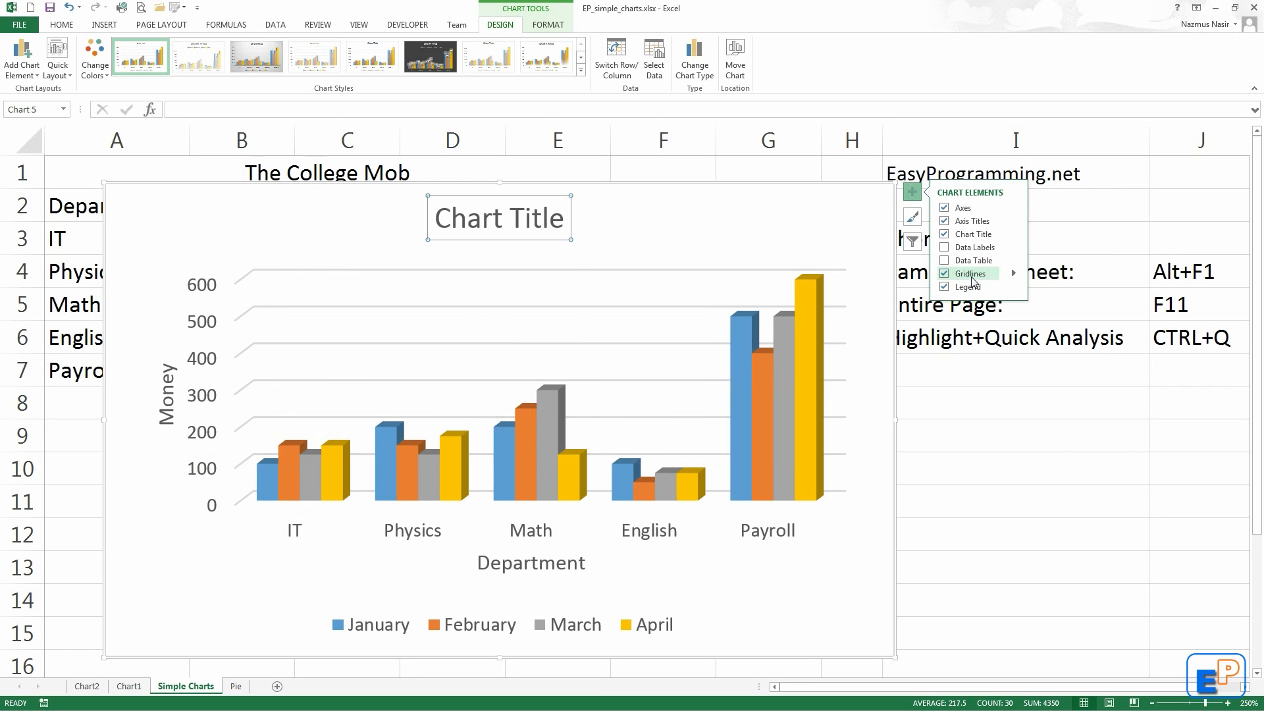
Turn the chart legend off and on again, and place it at the bottom of the chart.
{"action": "mouse_move", "coordinate": [1015, 273]}
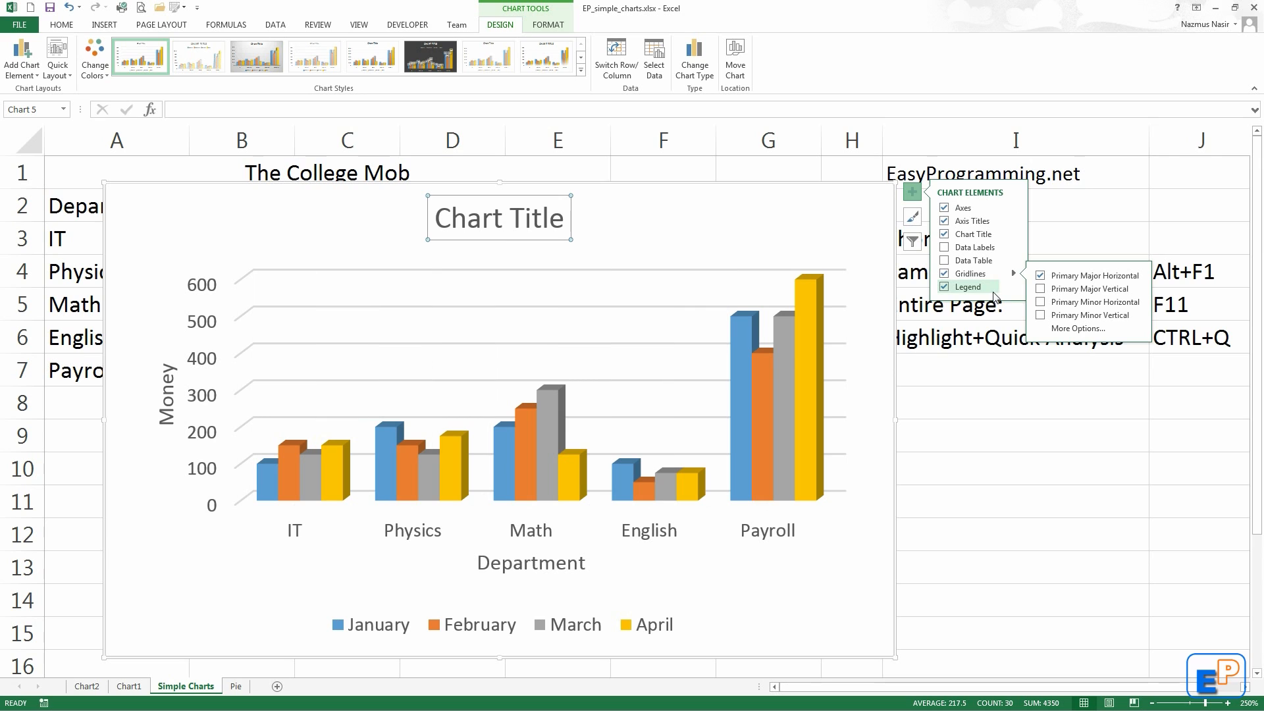
{"action": "left_click", "coordinate": [945, 288]}
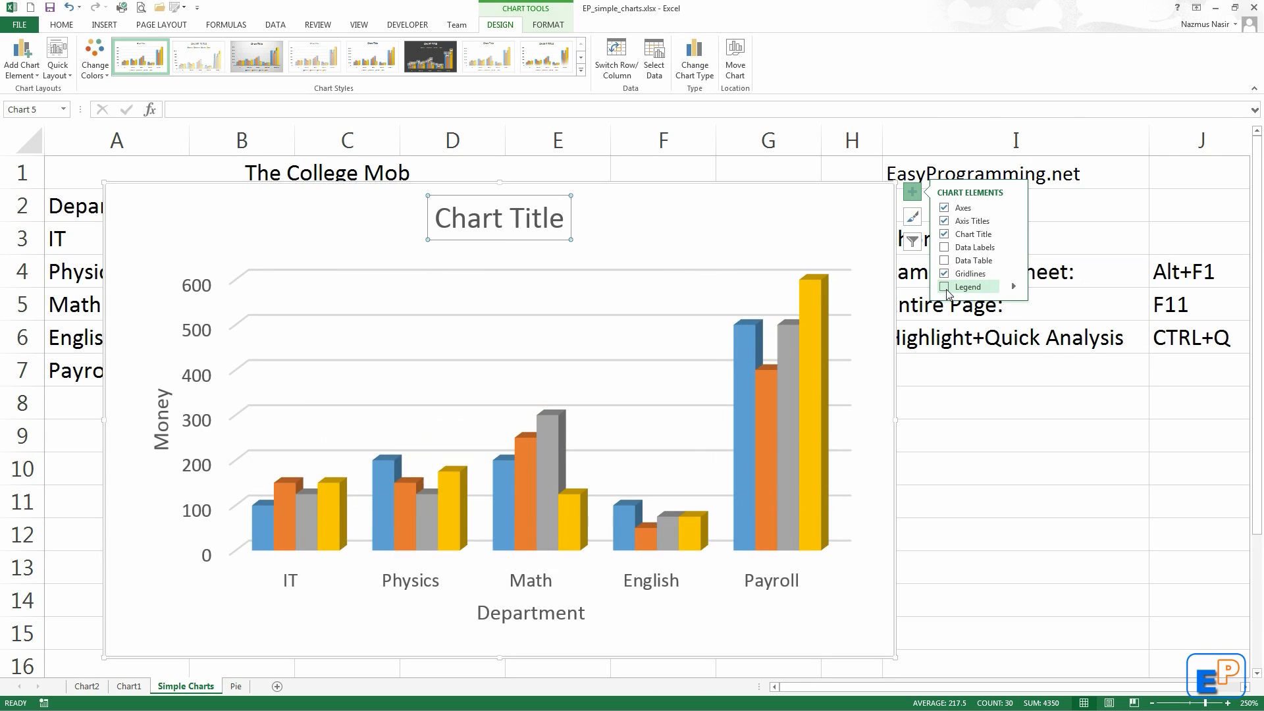
{"action": "left_click", "coordinate": [945, 288]}
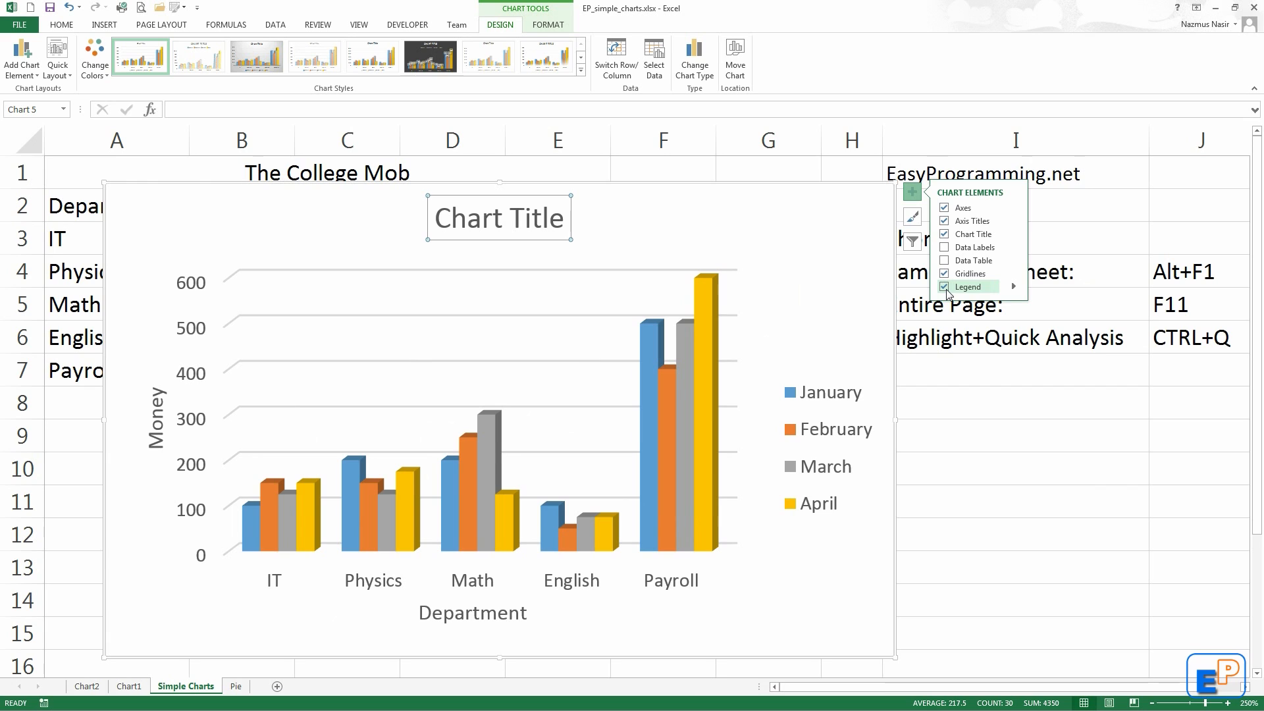
{"action": "left_click", "coordinate": [1014, 288]}
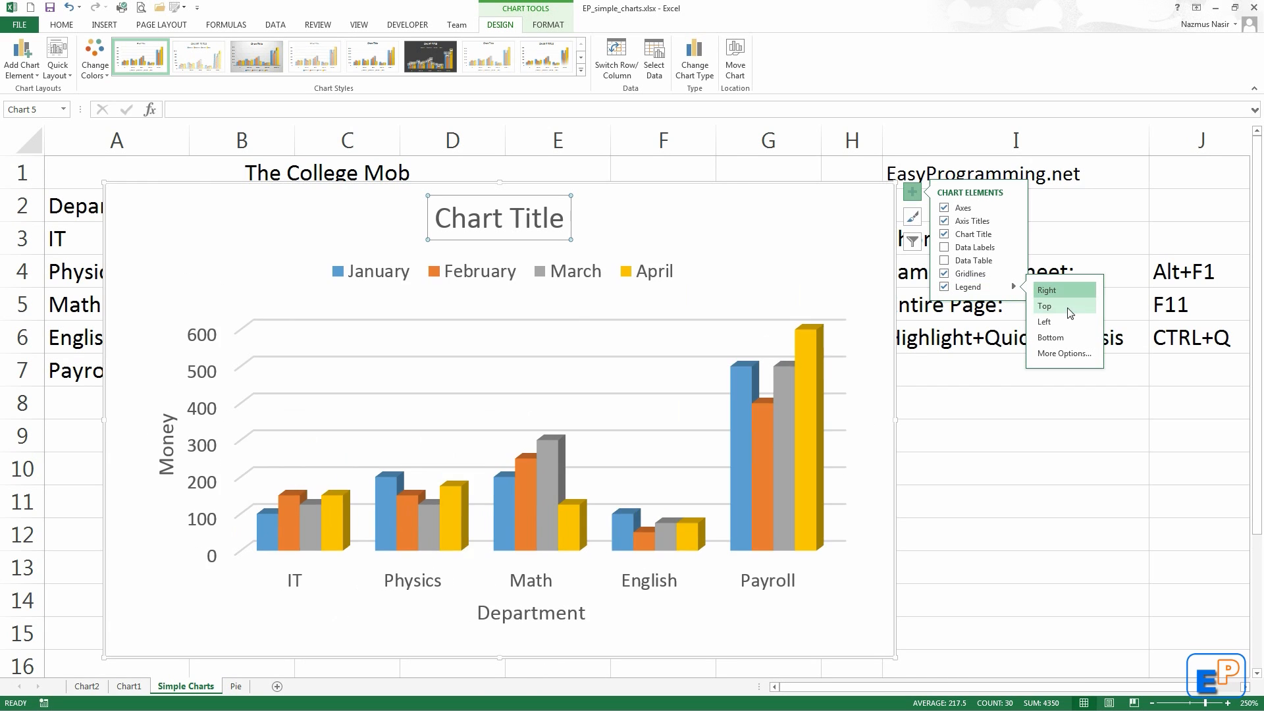
{"action": "left_click", "coordinate": [1074, 347]}
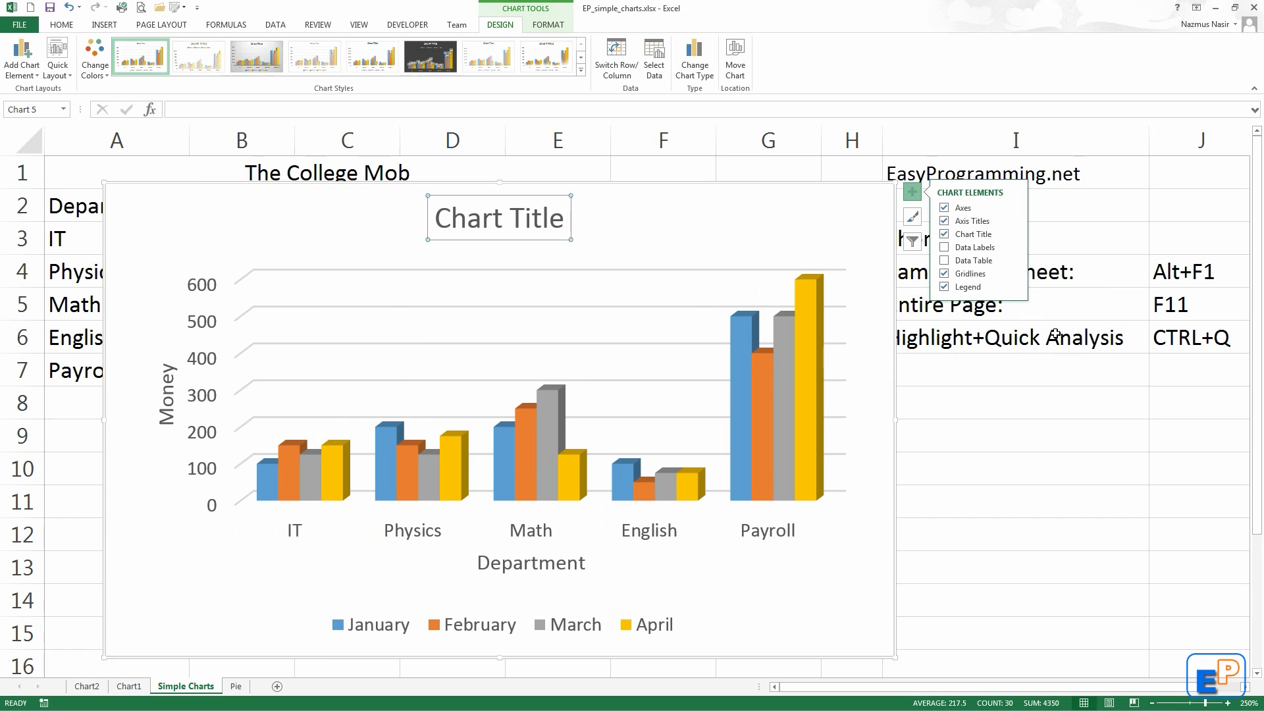
{"action": "left_click", "coordinate": [833, 211]}
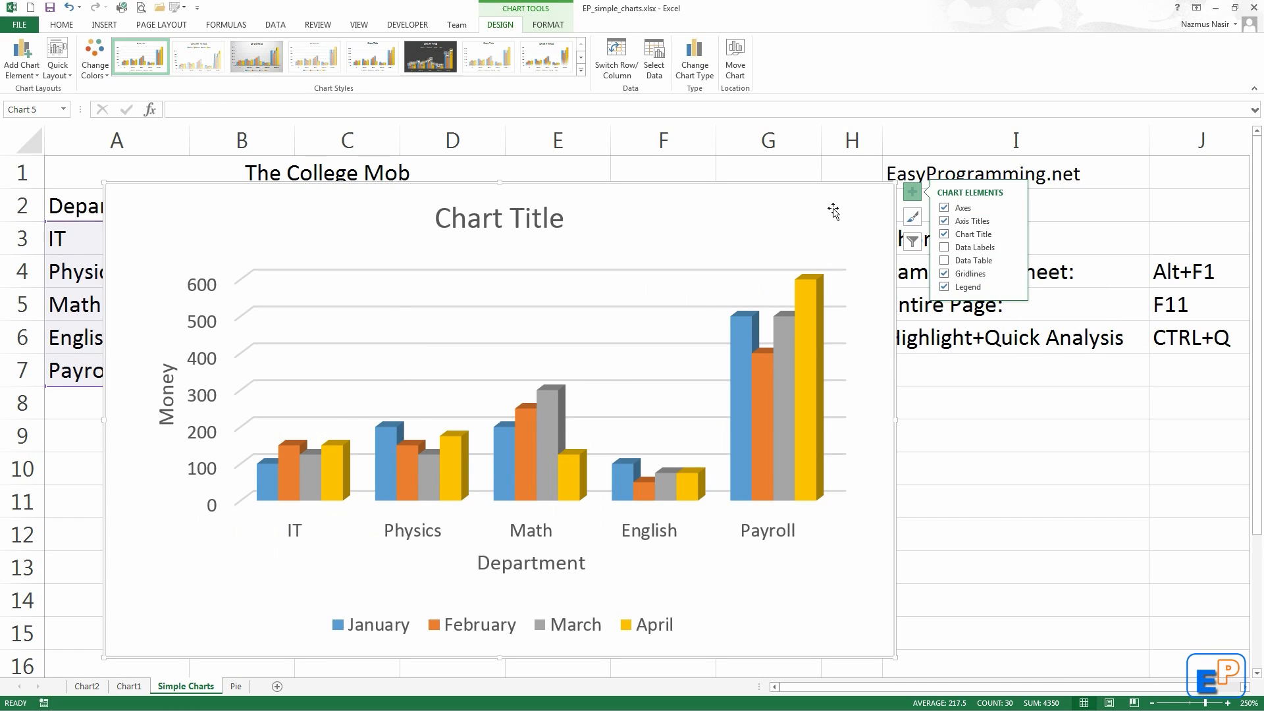
{"action": "left_click", "coordinate": [22, 58]}
{"action": "mouse_move", "coordinate": [55, 111]}
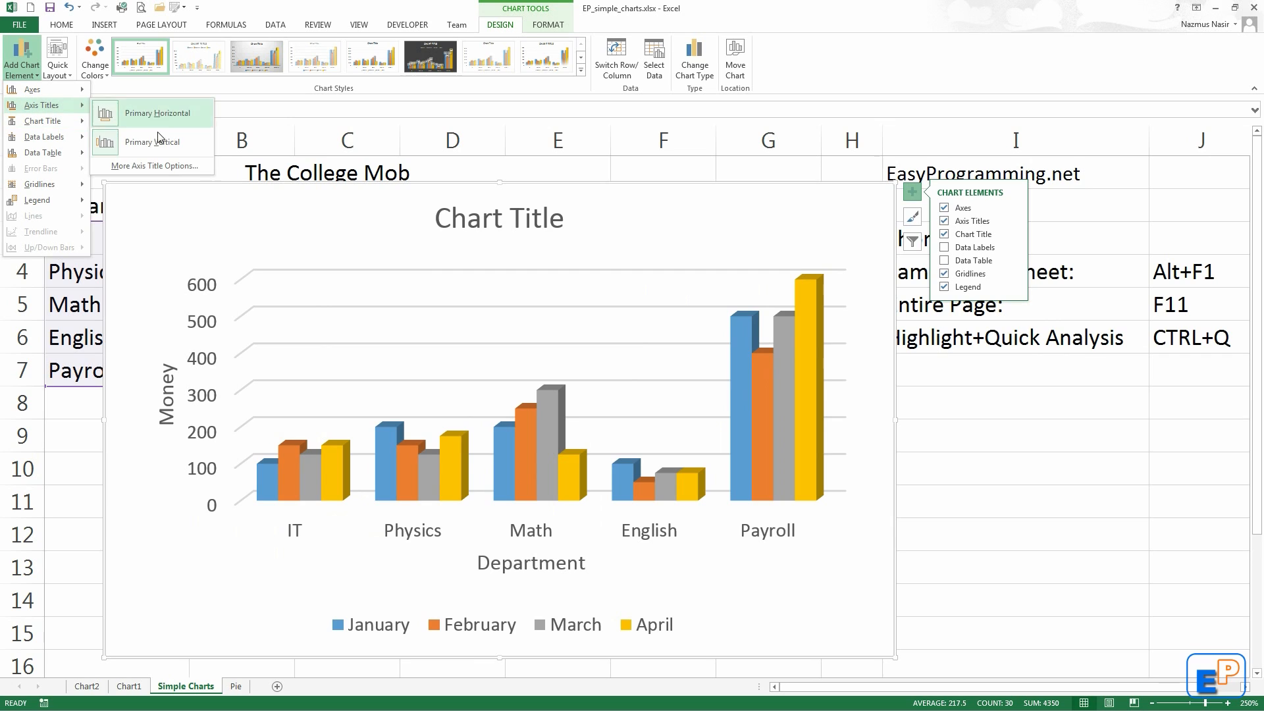
{"action": "mouse_move", "coordinate": [47, 154]}
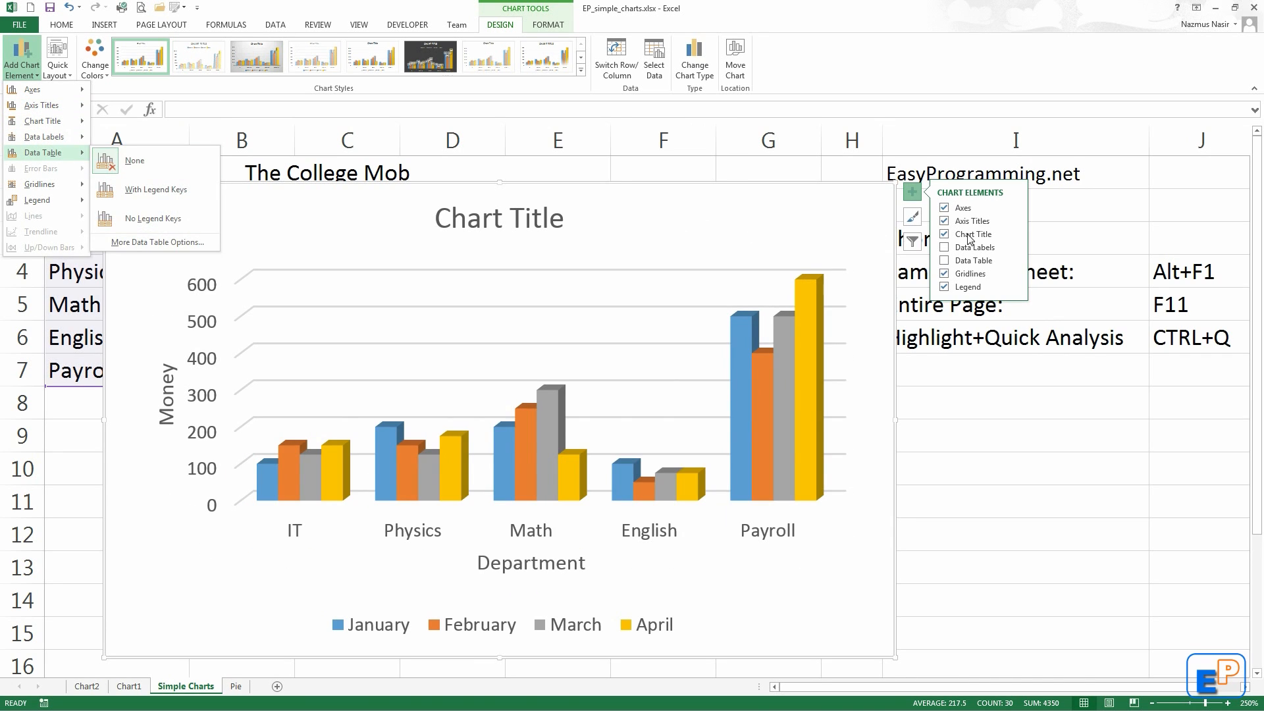
{"action": "left_click", "coordinate": [809, 208]}
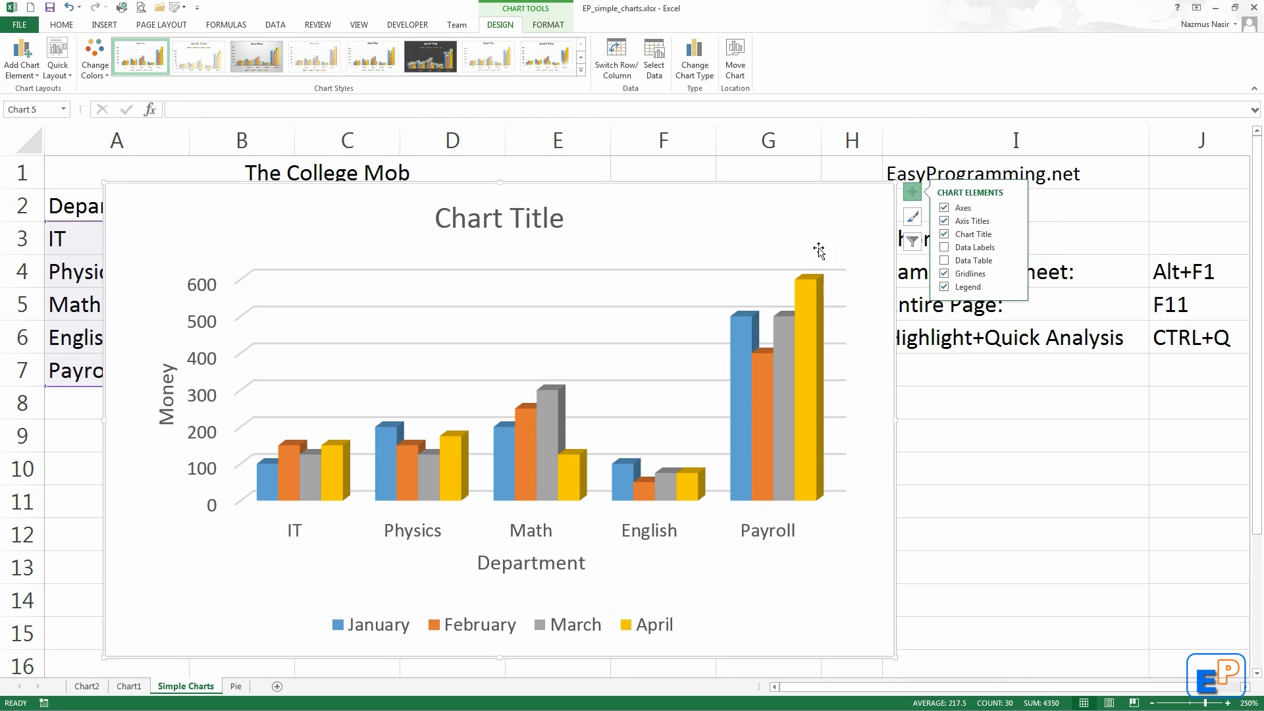
{"action": "left_click", "coordinate": [796, 265]}
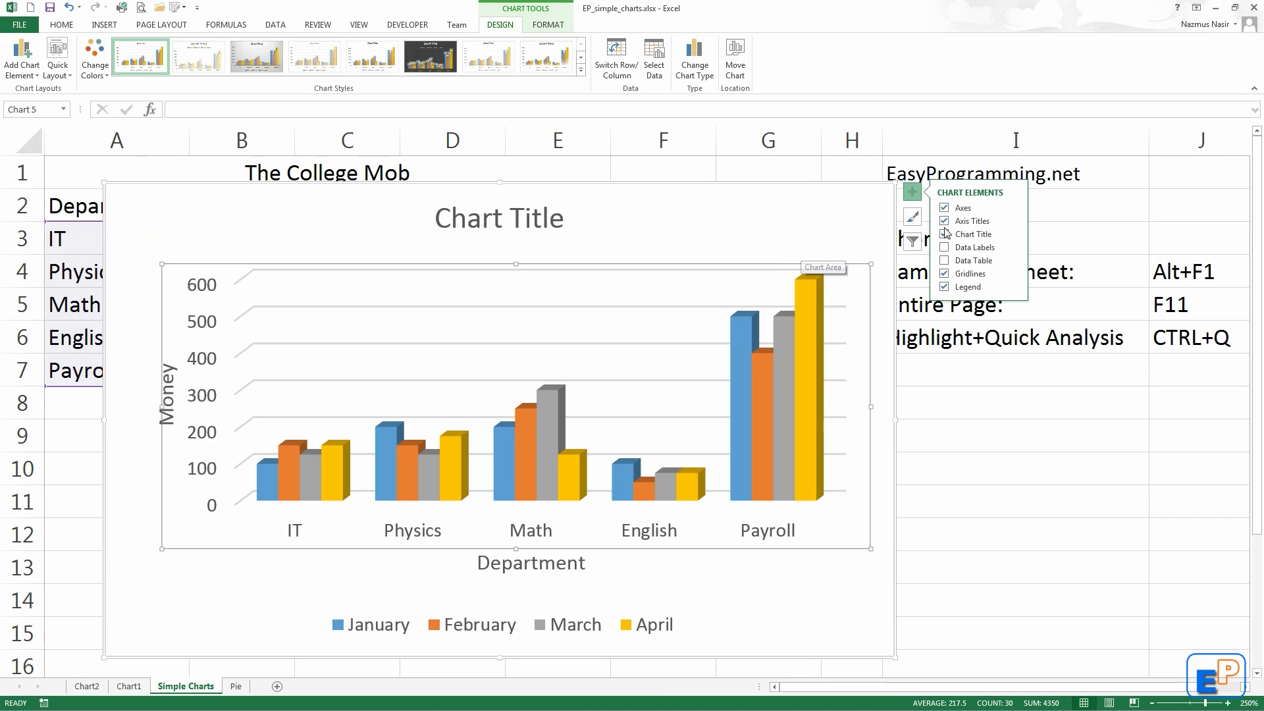
{"action": "left_click", "coordinate": [600, 169]}
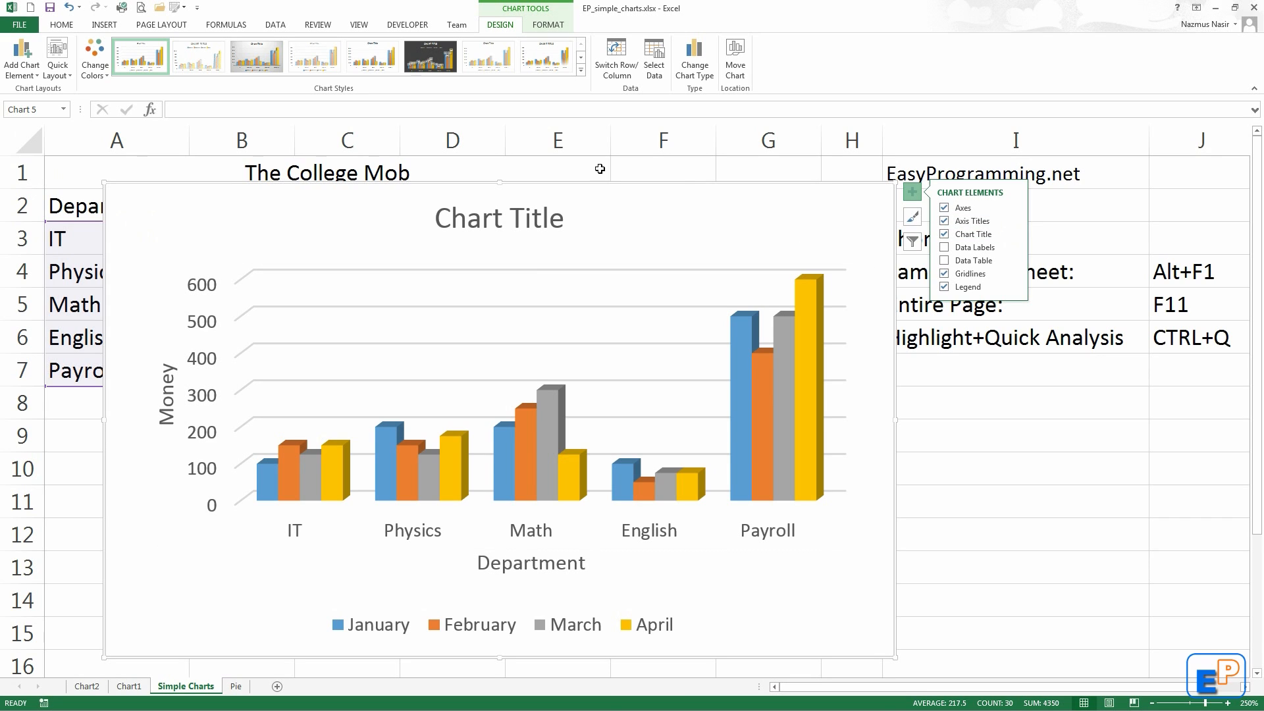
Select the major gridlines, the vertical axis and the plot area in turn, checking the chart element list, and reselect the chart area.
{"action": "left_click", "coordinate": [548, 25]}
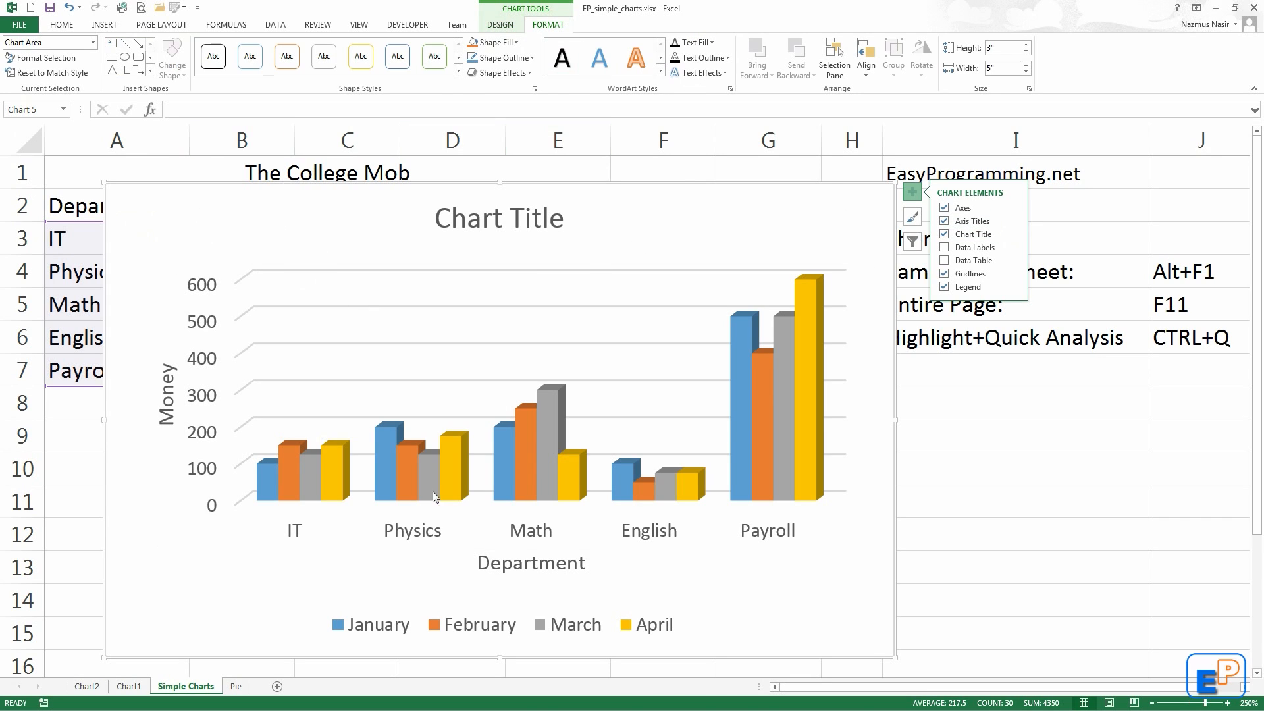
{"action": "left_click", "coordinate": [331, 270]}
{"action": "left_click", "coordinate": [306, 305]}
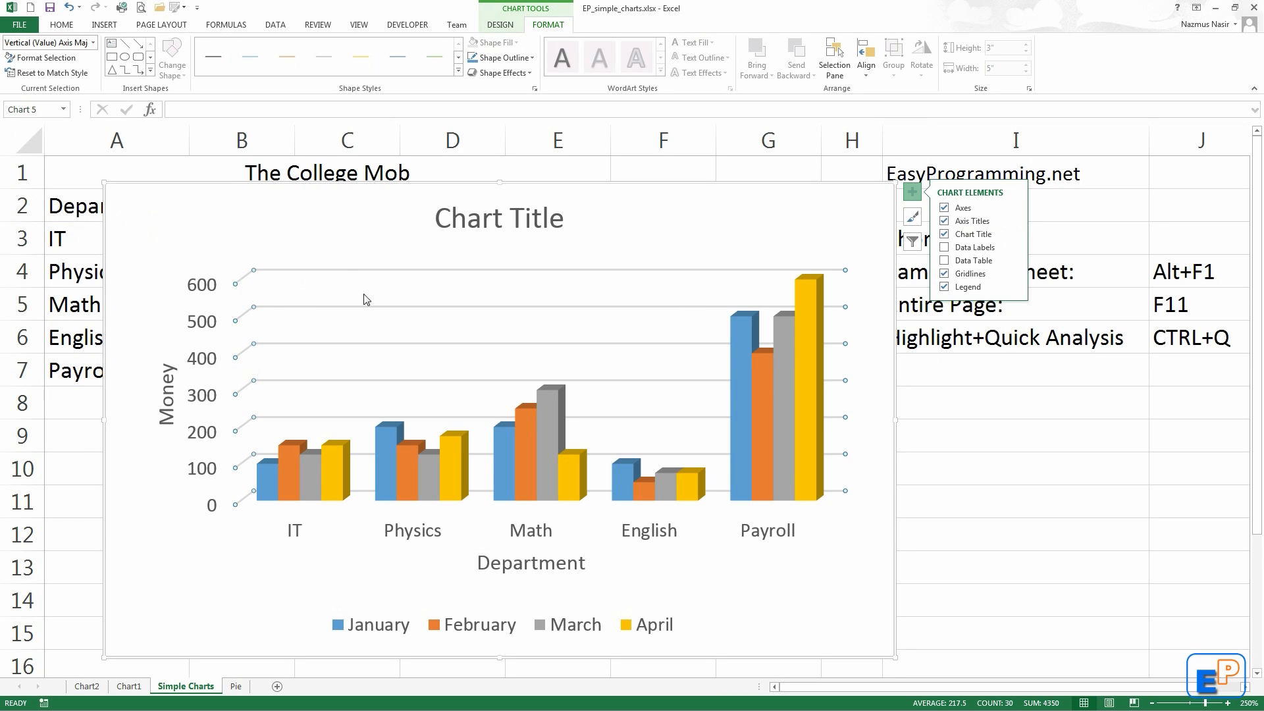
{"action": "left_click", "coordinate": [214, 396]}
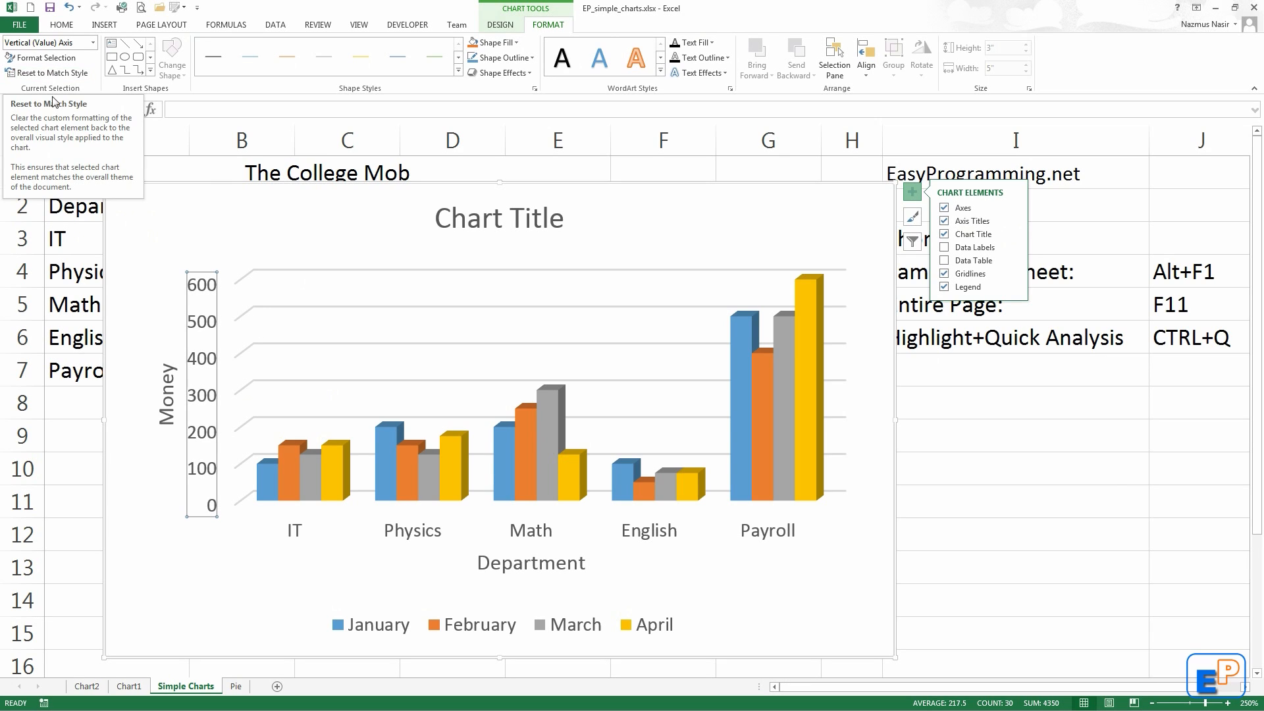
{"action": "left_click", "coordinate": [94, 44]}
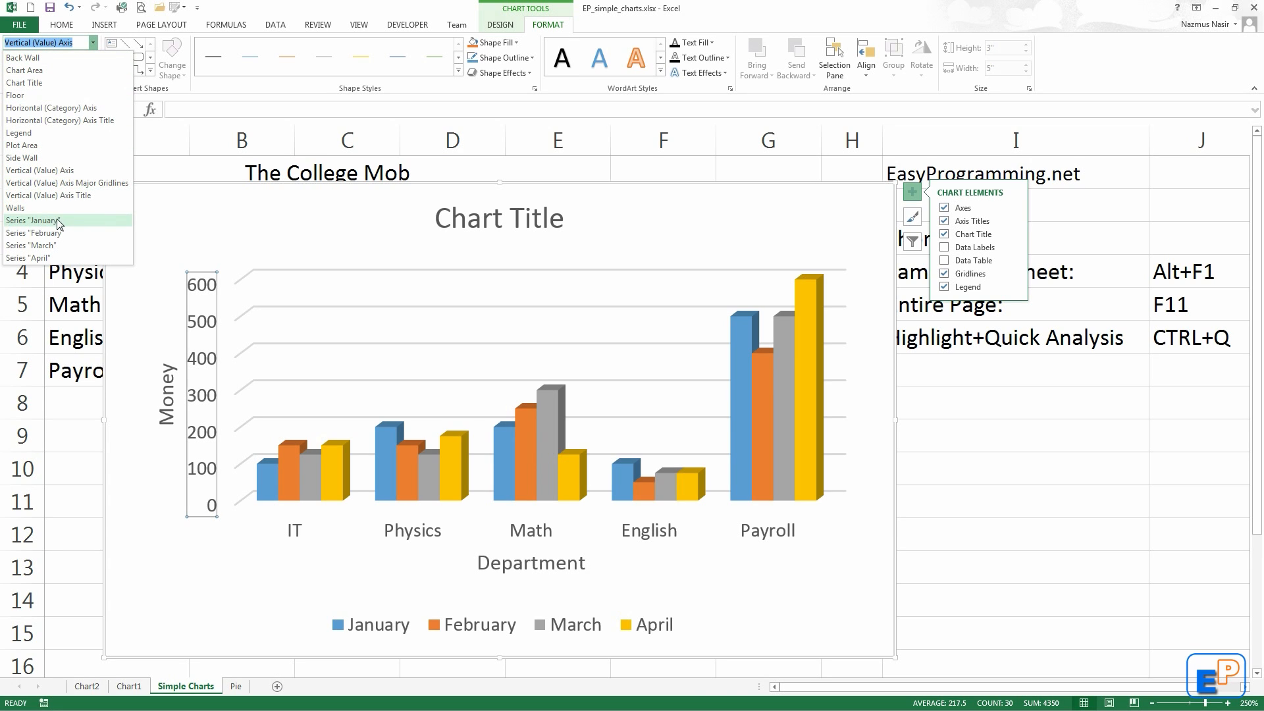
{"action": "left_click", "coordinate": [46, 145]}
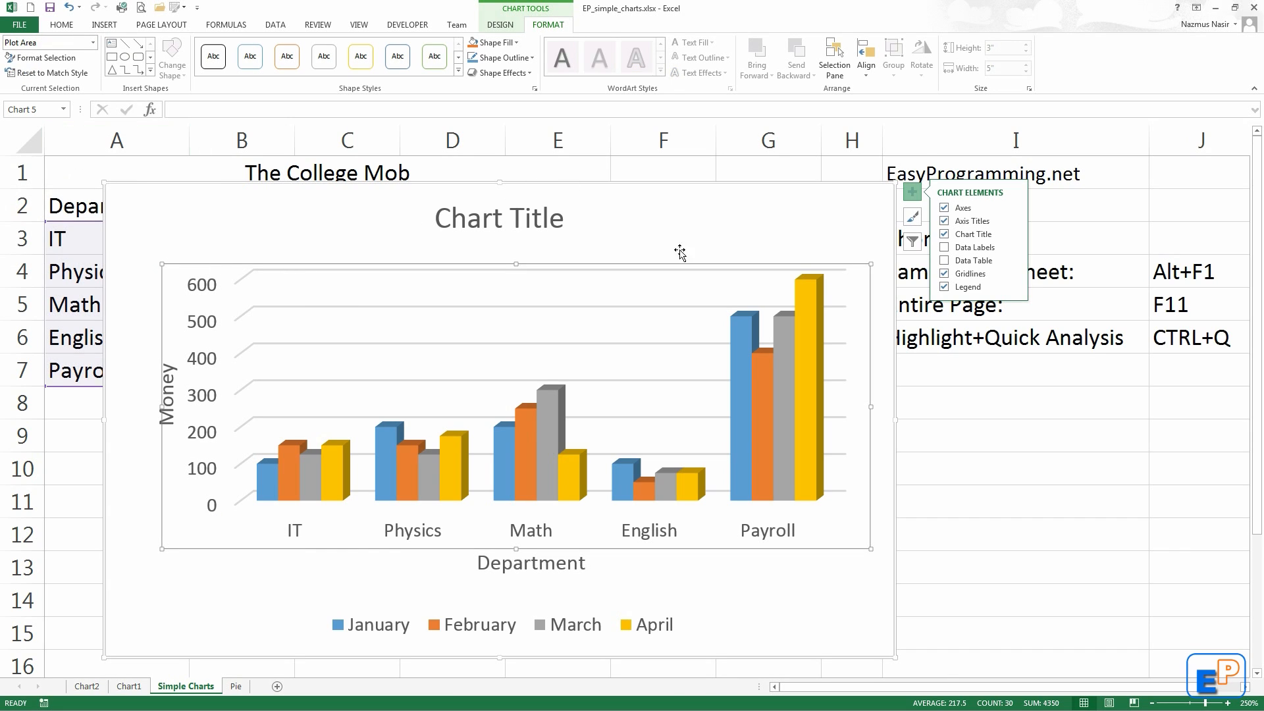
{"action": "left_click", "coordinate": [732, 232]}
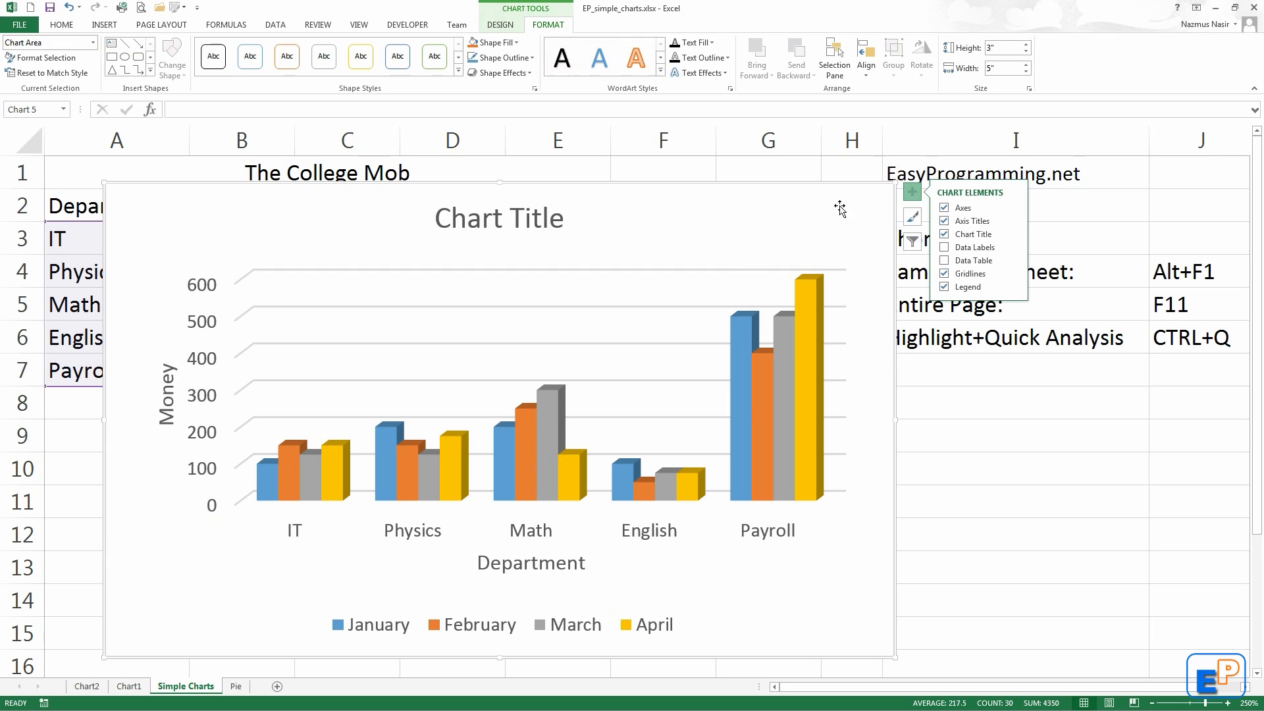
Open the formatting options for the chart area and move the chart sideways to uncover the Departments column.
{"action": "left_click", "coordinate": [912, 192]}
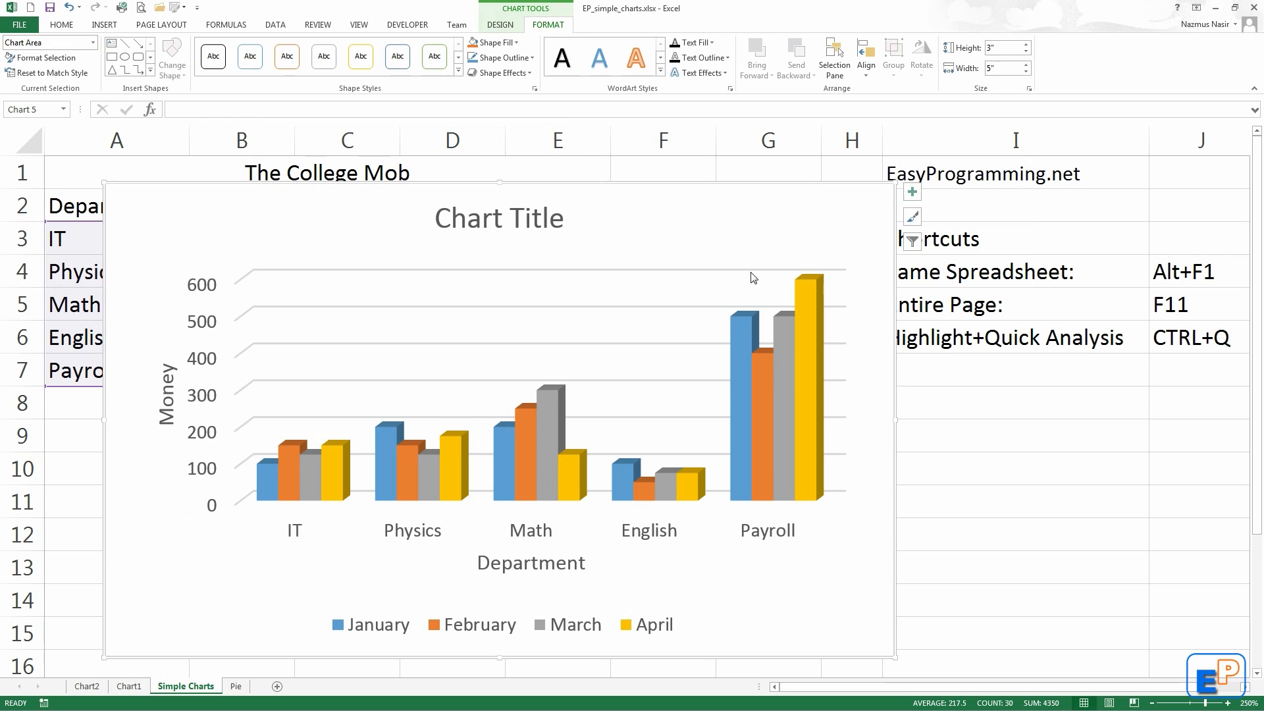
{"action": "right_click", "coordinate": [728, 221]}
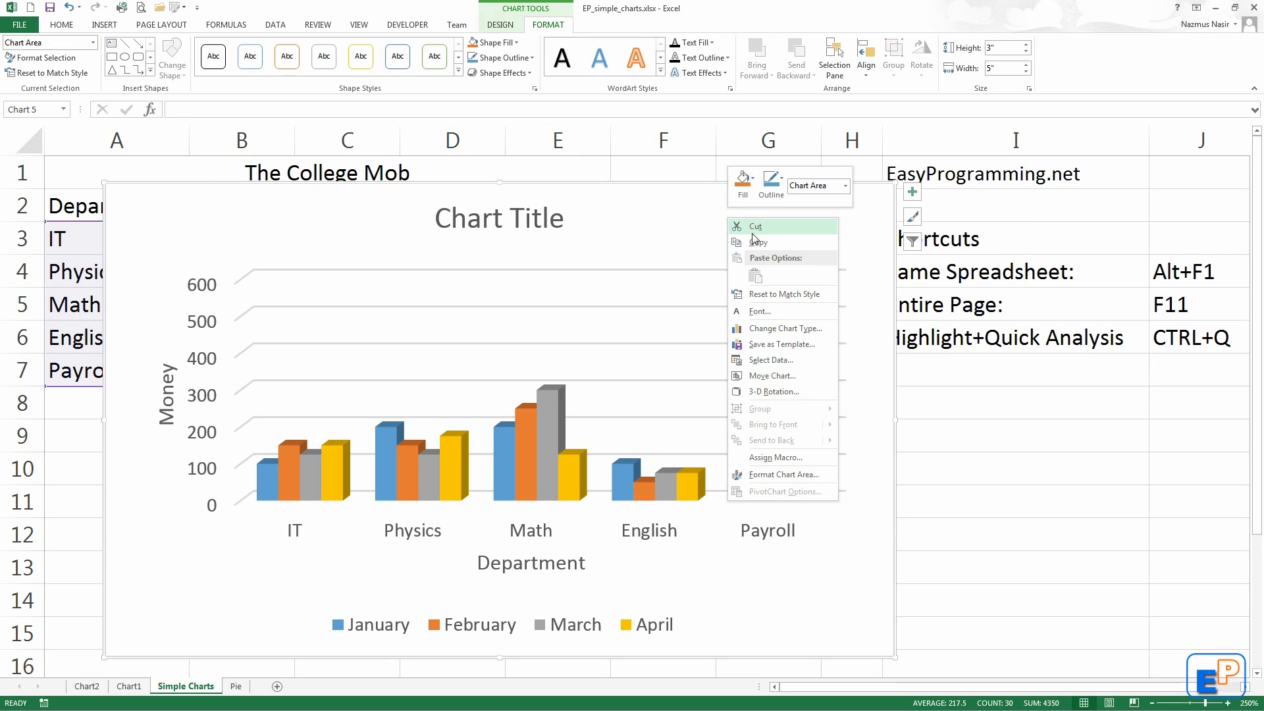
{"action": "left_click", "coordinate": [809, 475]}
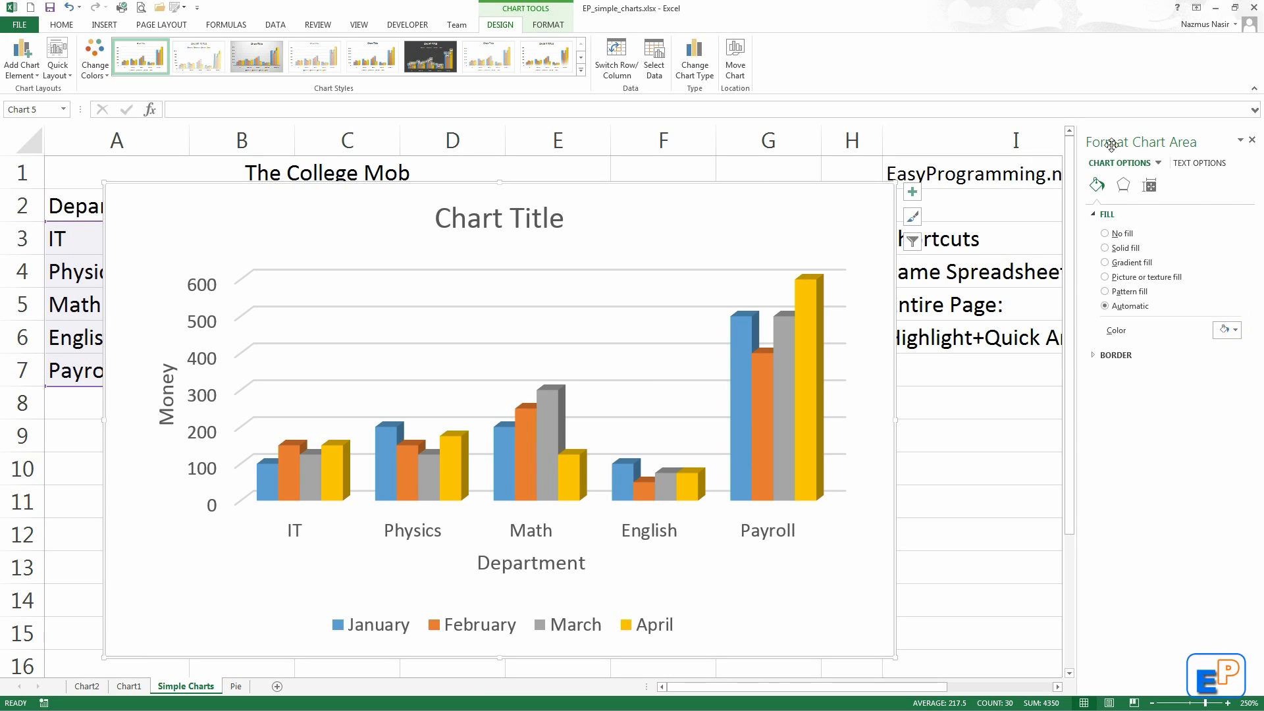
{"action": "mouse_move", "coordinate": [908, 182]}
{"action": "left_mouse_down"}
{"action": "mouse_move", "coordinate": [928, 187]}
{"action": "mouse_move", "coordinate": [902, 191]}
{"action": "mouse_move", "coordinate": [949, 206]}
{"action": "left_mouse_up"}
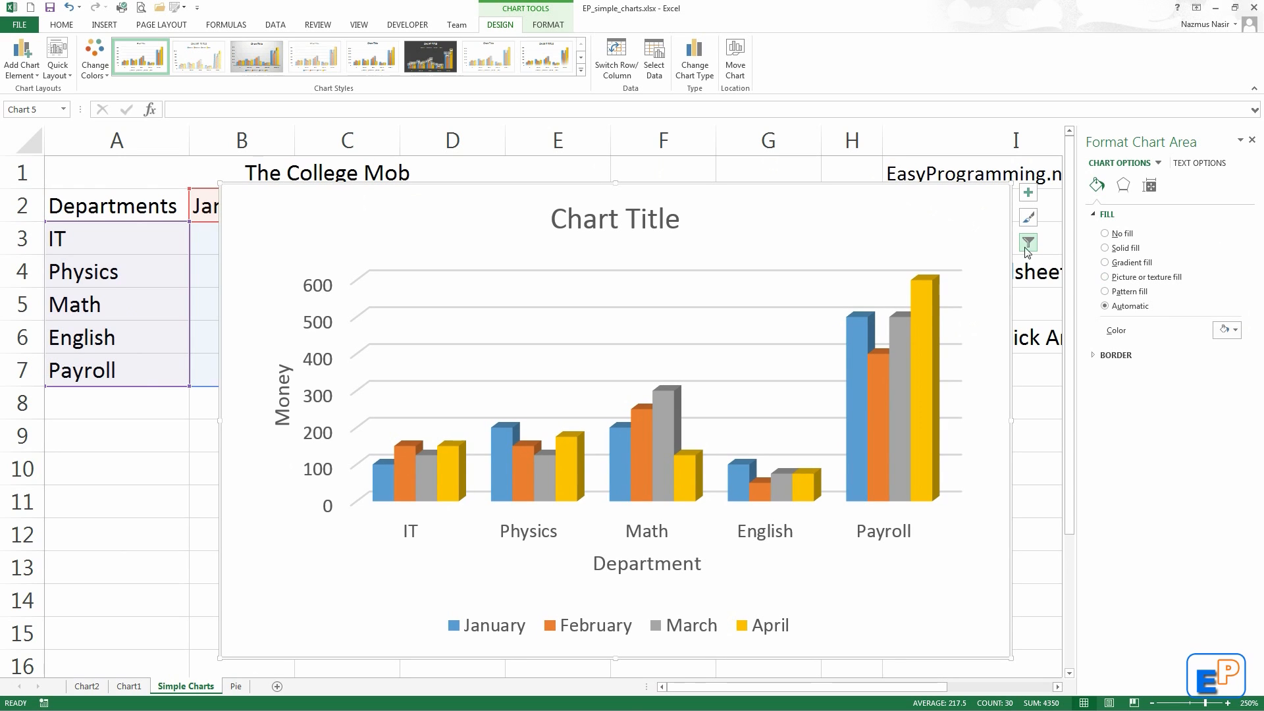
Look at the formatting options for the plot area and the vertical axis, and return to those of the chart area.
{"action": "left_click", "coordinate": [1158, 163]}
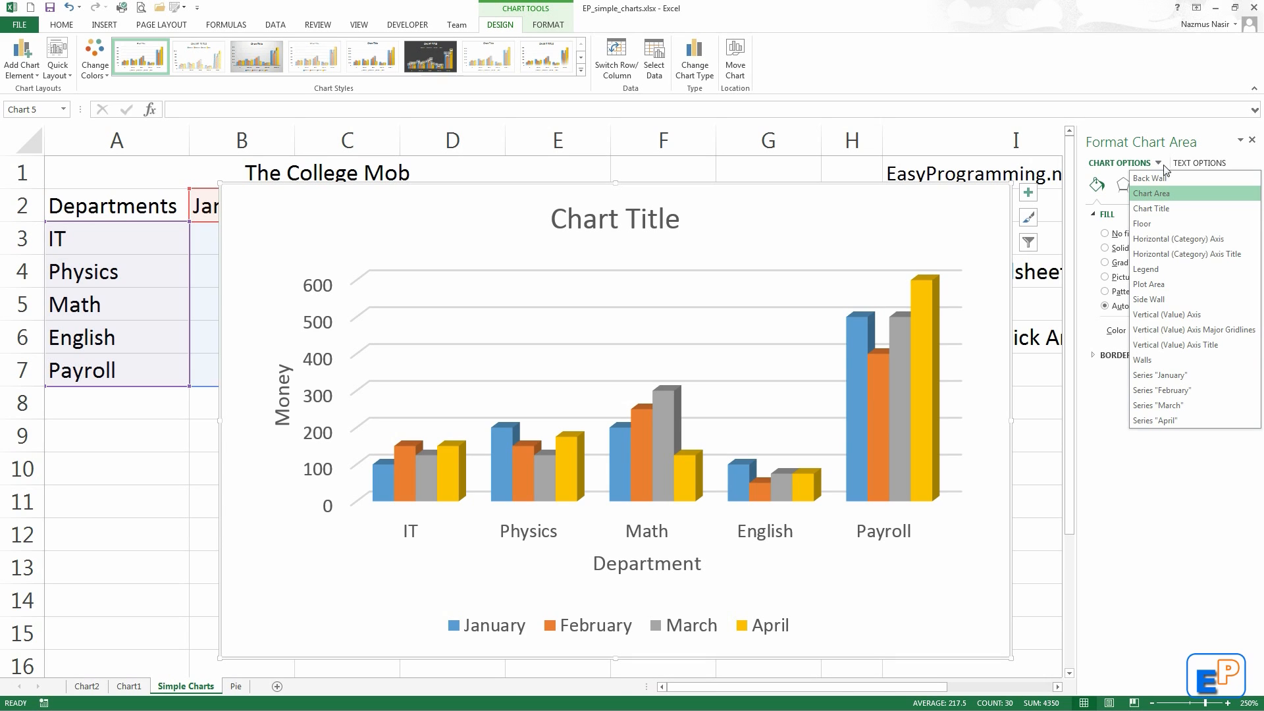
{"action": "left_click", "coordinate": [1174, 286]}
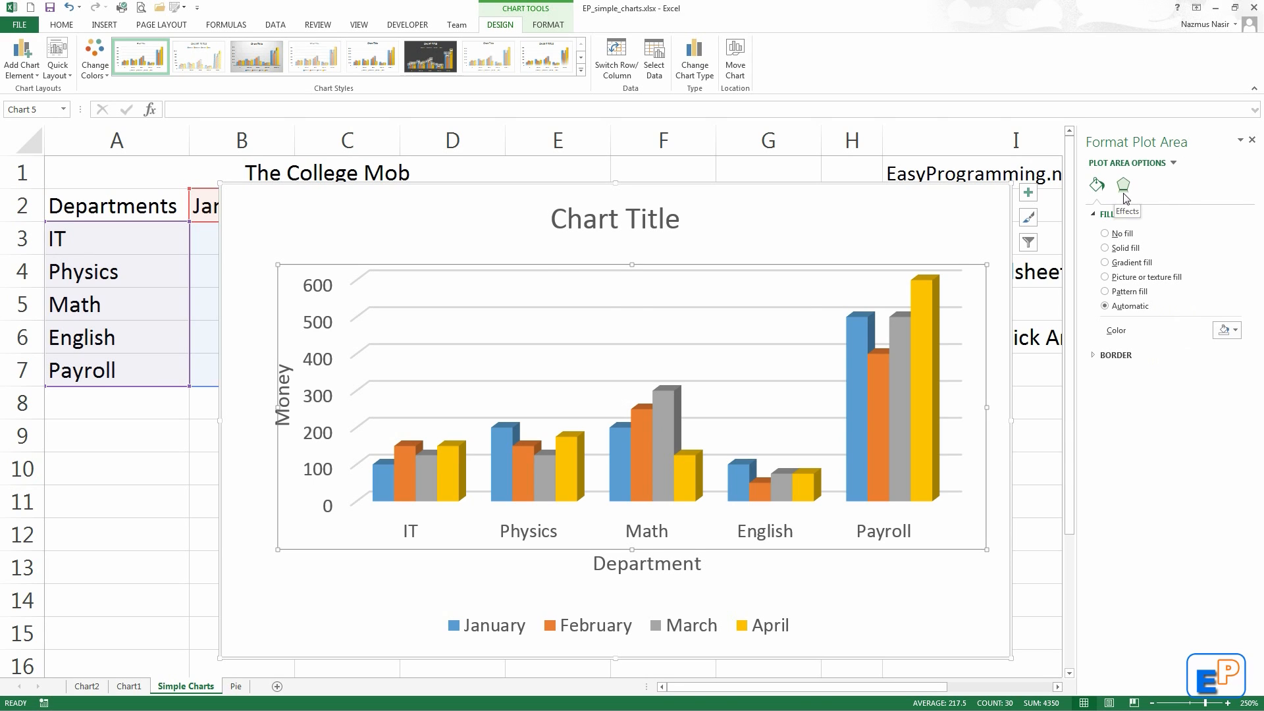
{"action": "left_click", "coordinate": [1174, 165]}
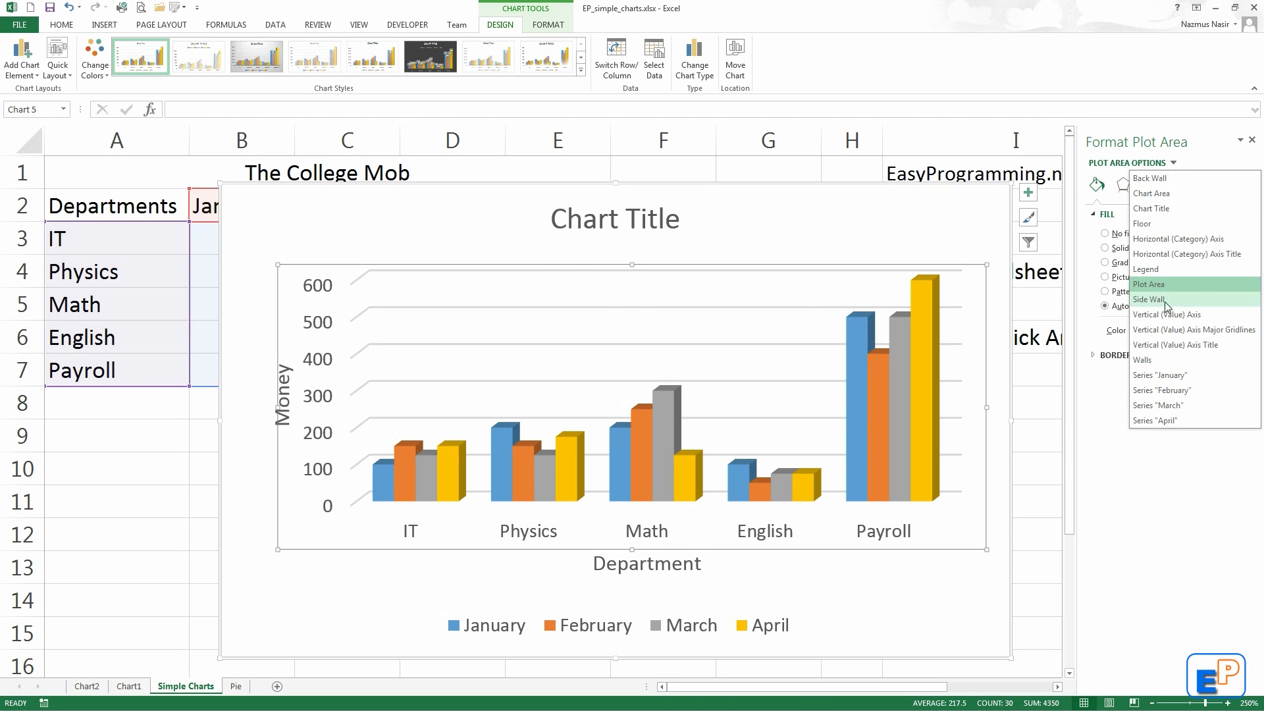
{"action": "left_click", "coordinate": [1196, 313]}
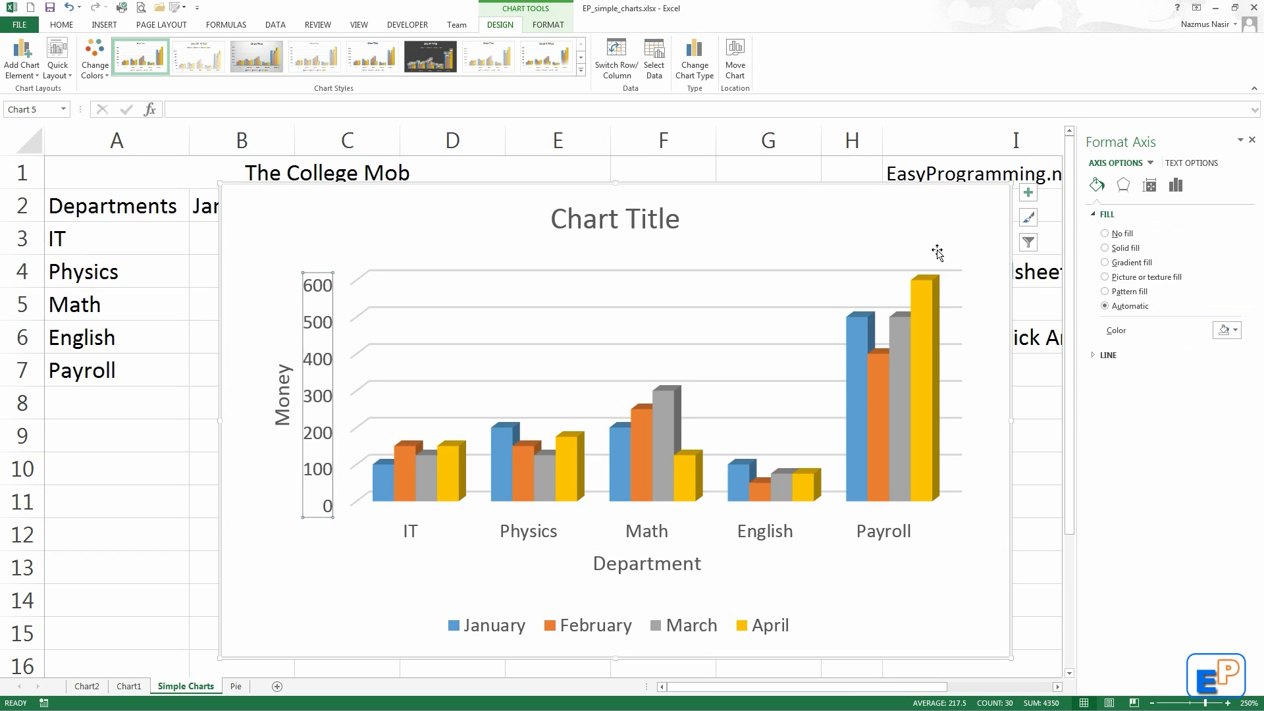
{"action": "left_click", "coordinate": [944, 223]}
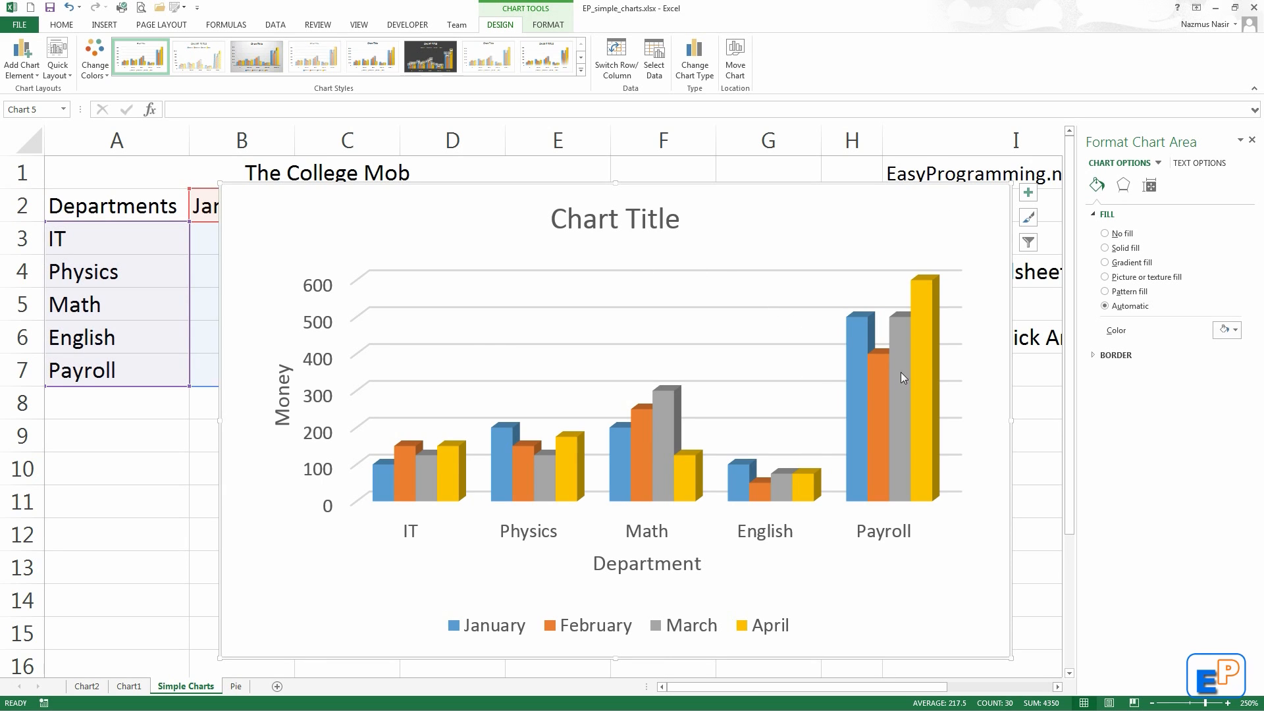
Give the April series a solid dark green fill with 6% transparency.
{"action": "left_click", "coordinate": [926, 350]}
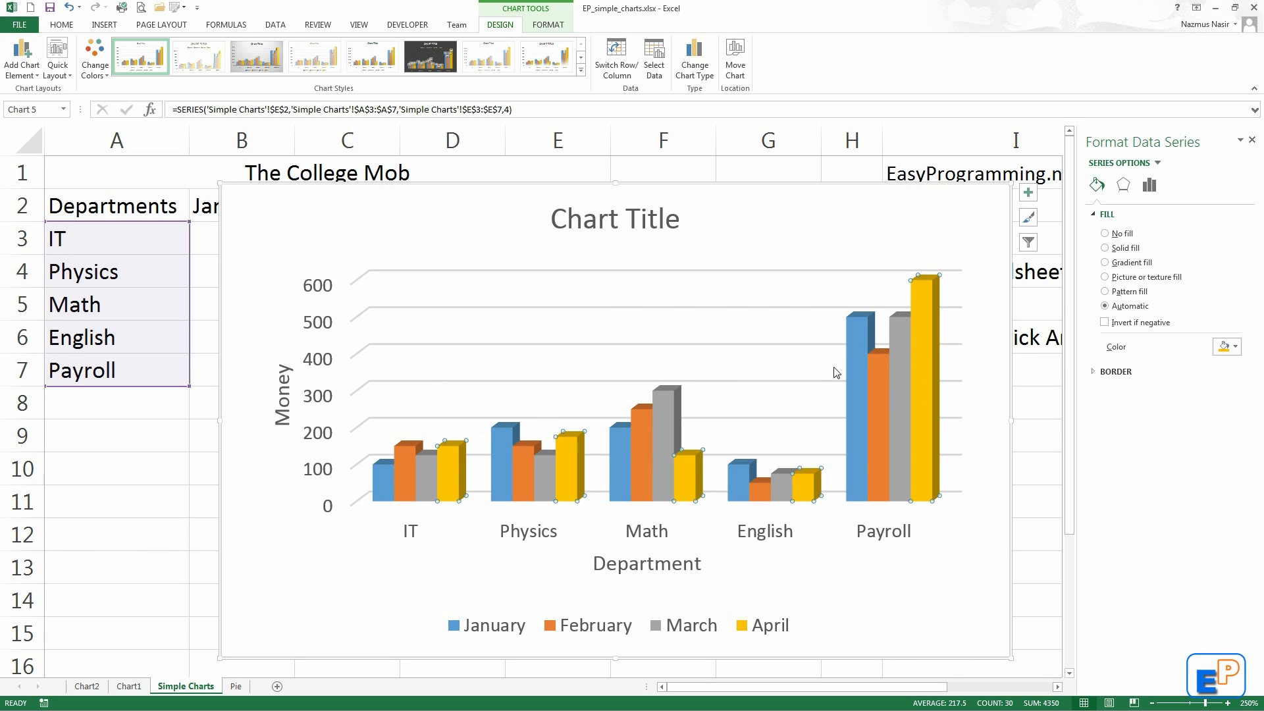
{"action": "mouse_move", "coordinate": [931, 325]}
{"action": "left_click", "coordinate": [1122, 249]}
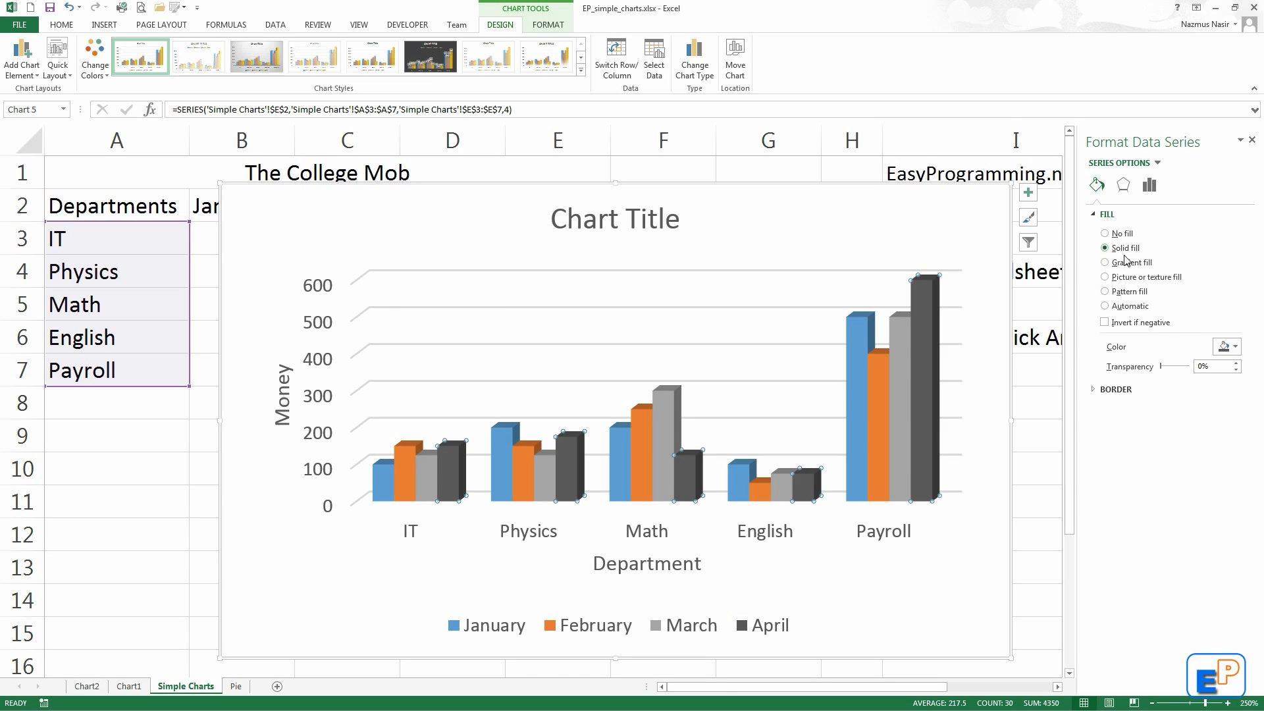
{"action": "left_click", "coordinate": [1229, 346]}
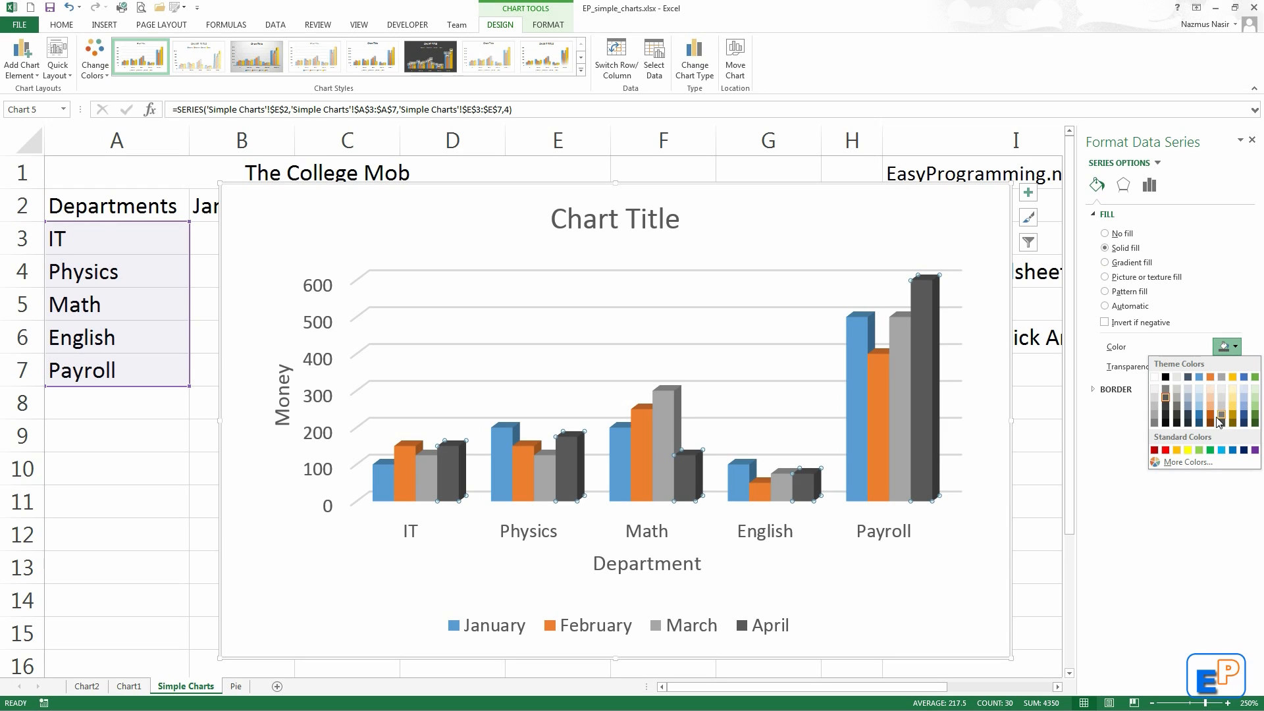
{"action": "left_click", "coordinate": [1255, 417]}
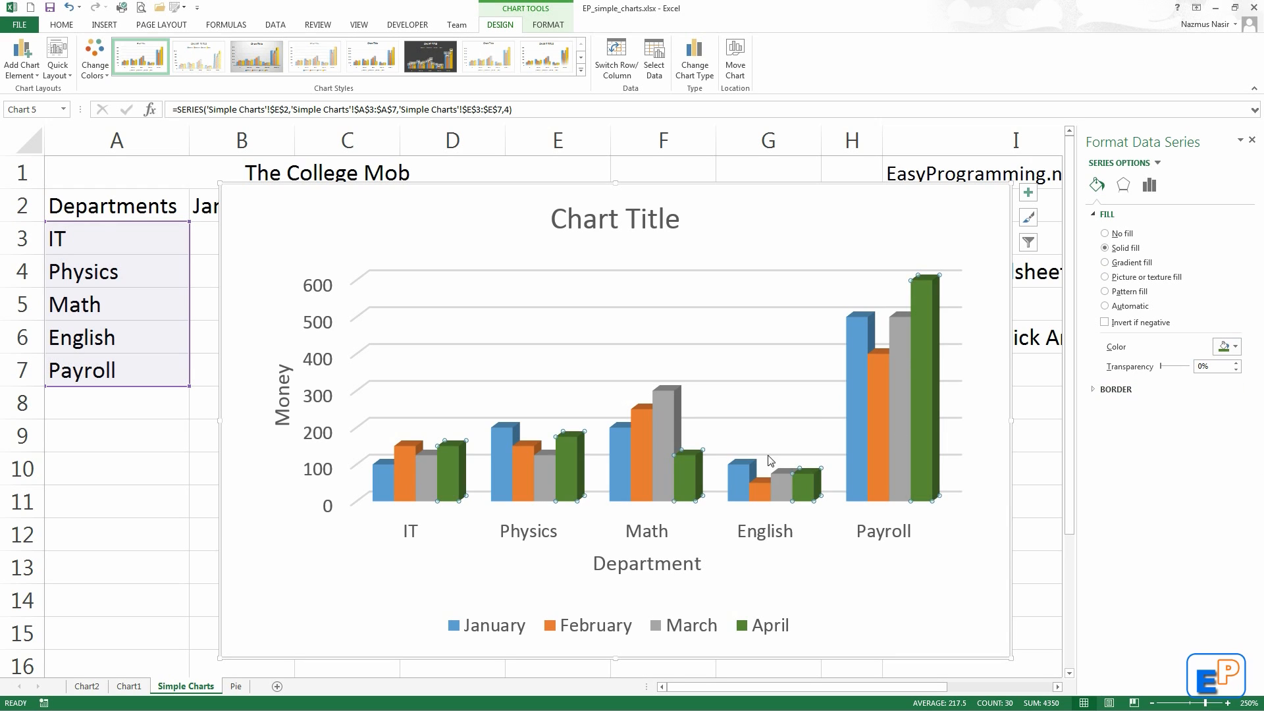
{"action": "left_click_drag", "start_coordinate": [1163, 373], "coordinate": [1164, 376]}
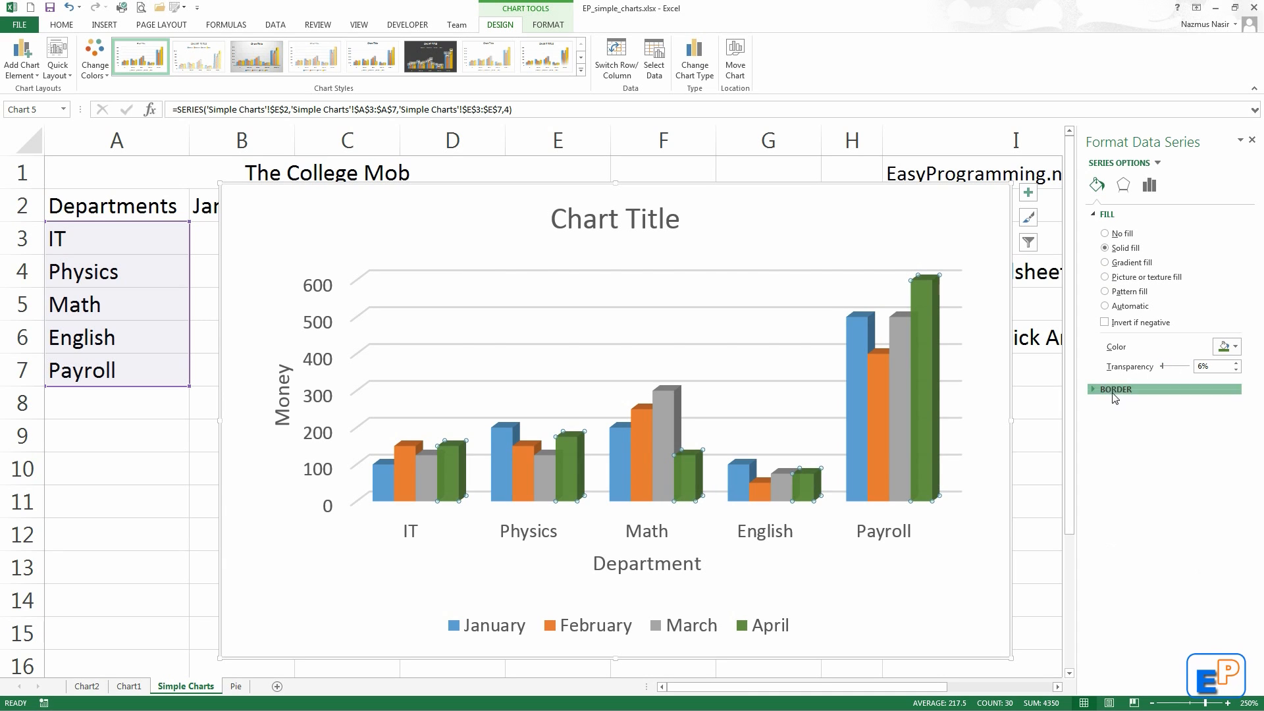
Add a solid dark green border line to the April columns.
{"action": "left_click", "coordinate": [1138, 390]}
{"action": "left_click", "coordinate": [1125, 426]}
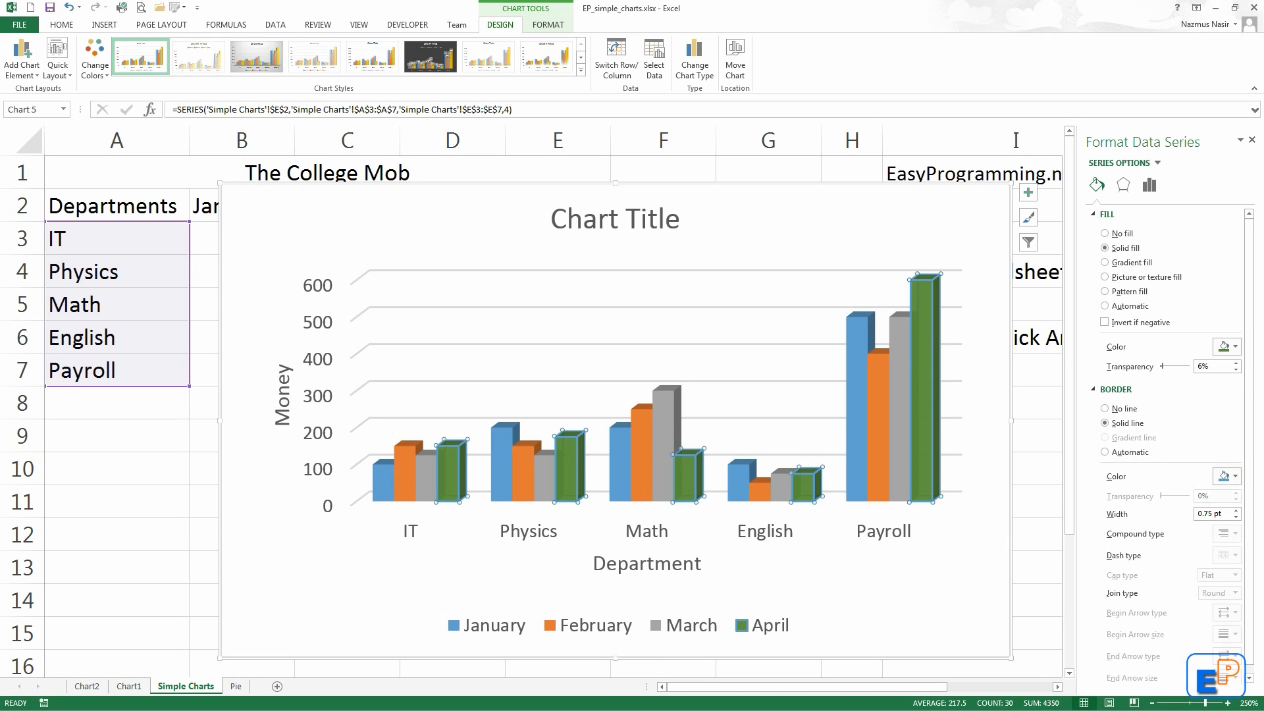
{"action": "left_click", "coordinate": [1227, 475]}
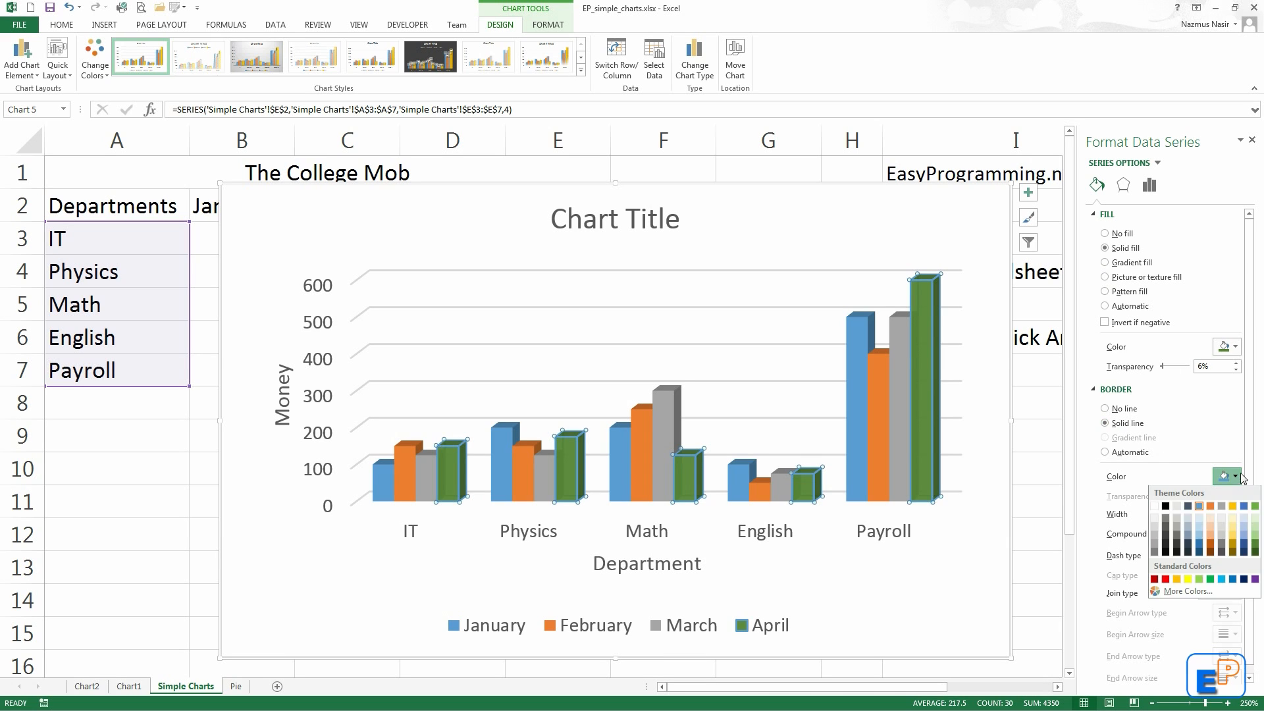
{"action": "left_click", "coordinate": [1255, 544]}
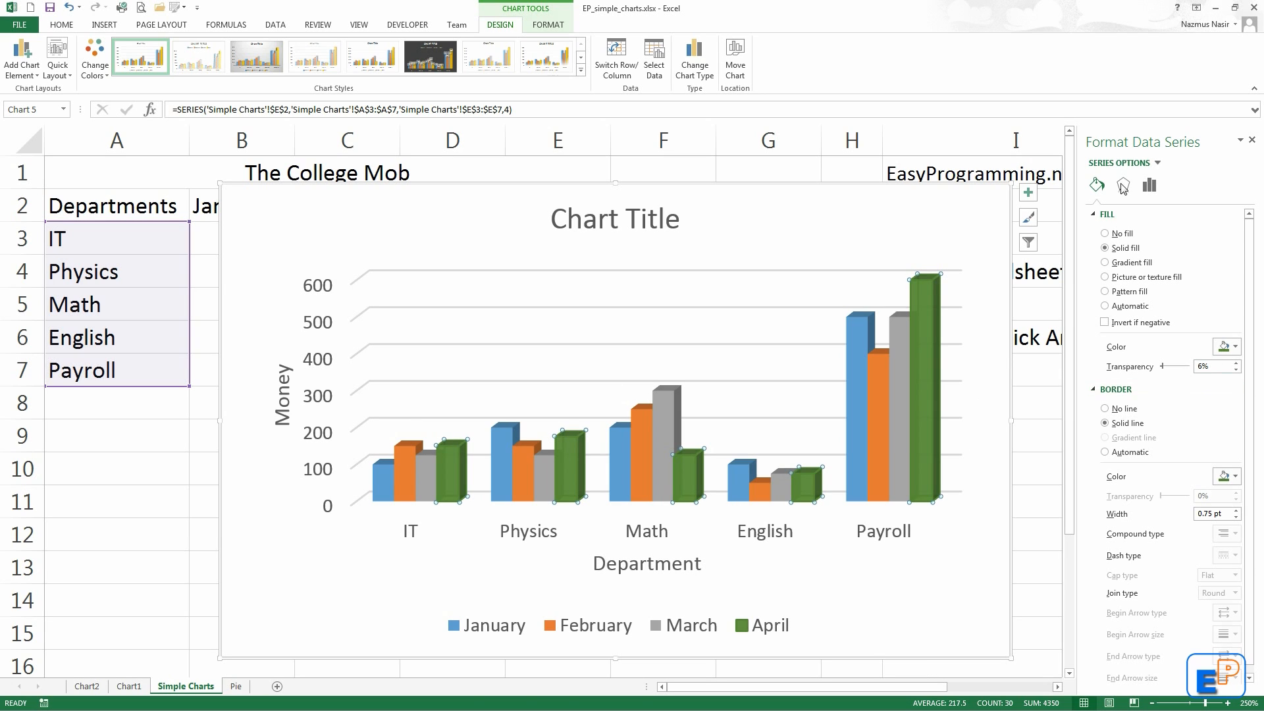
Try a gap depth of 250% and a much smaller one for the columns, and restore the gap depth to 150%.
{"action": "left_click", "coordinate": [1150, 185]}
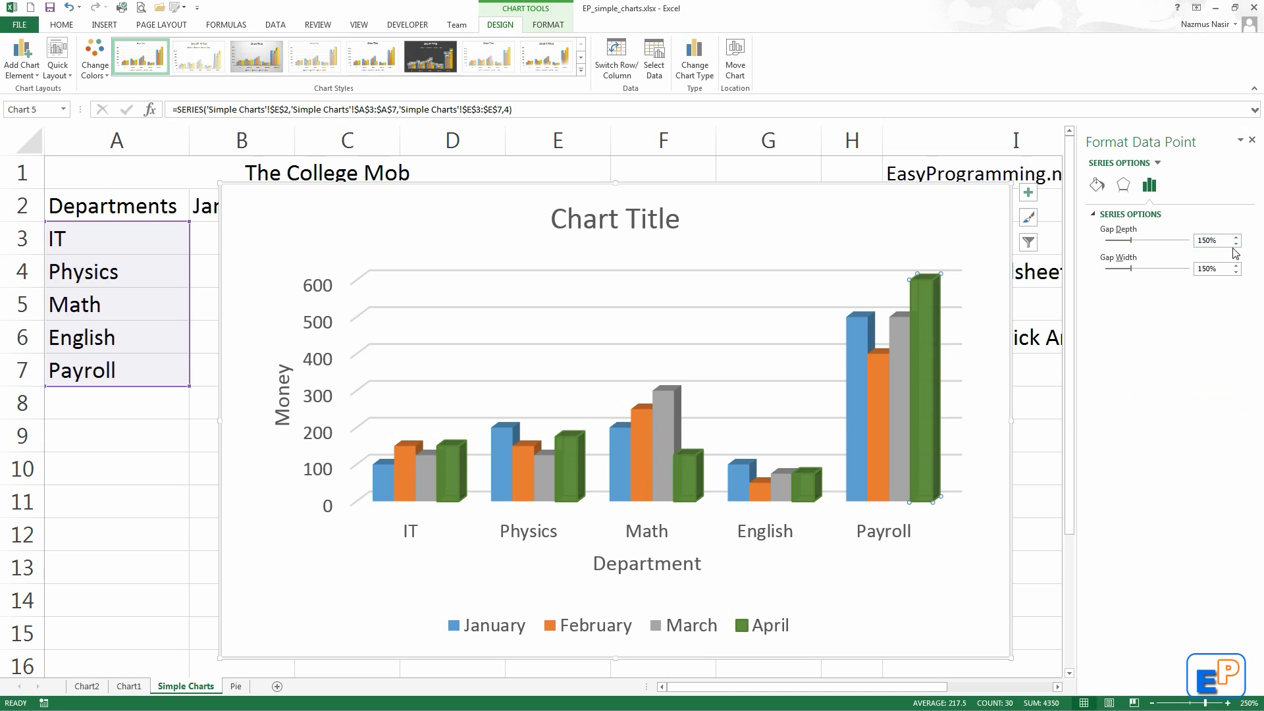
{"action": "left_click_drag", "start_coordinate": [1204, 240], "coordinate": [1196, 239]}
{"action": "left_click", "coordinate": [1198, 268]}
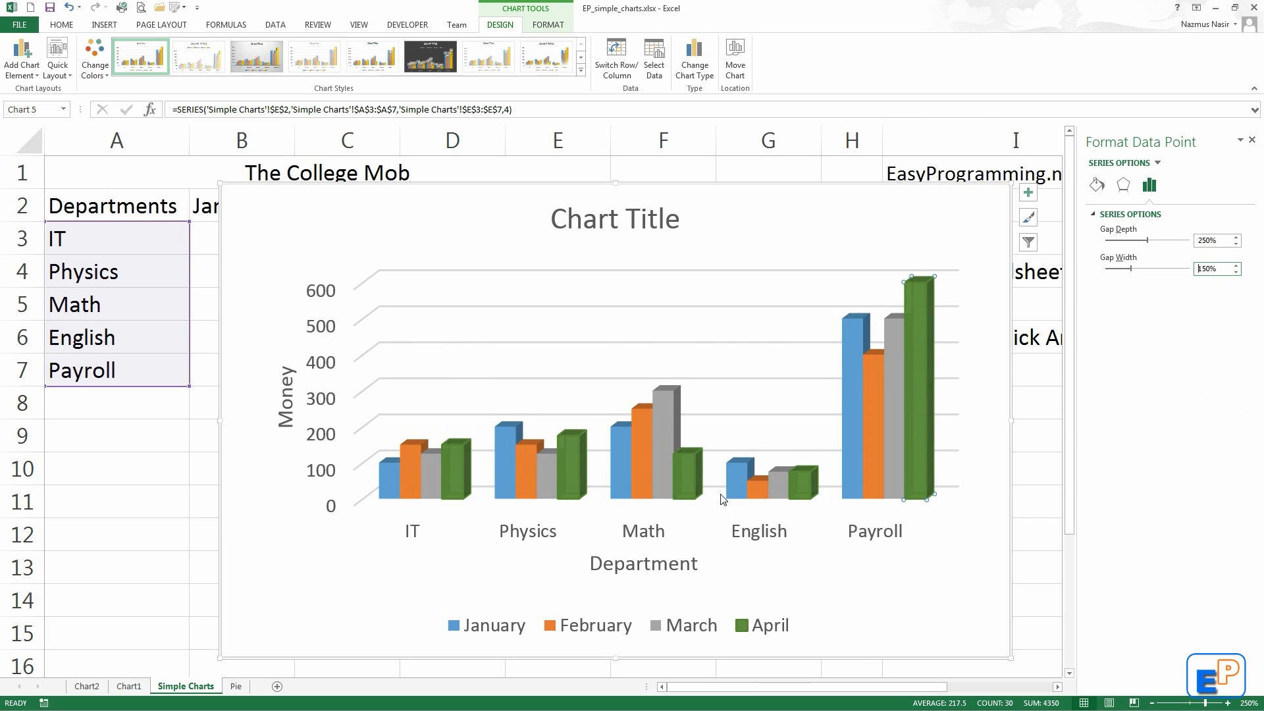
{"action": "left_click_drag", "start_coordinate": [1150, 246], "coordinate": [1113, 257]}
{"action": "triple_click", "coordinate": [1224, 243]}
{"action": "type", "text": "1"}
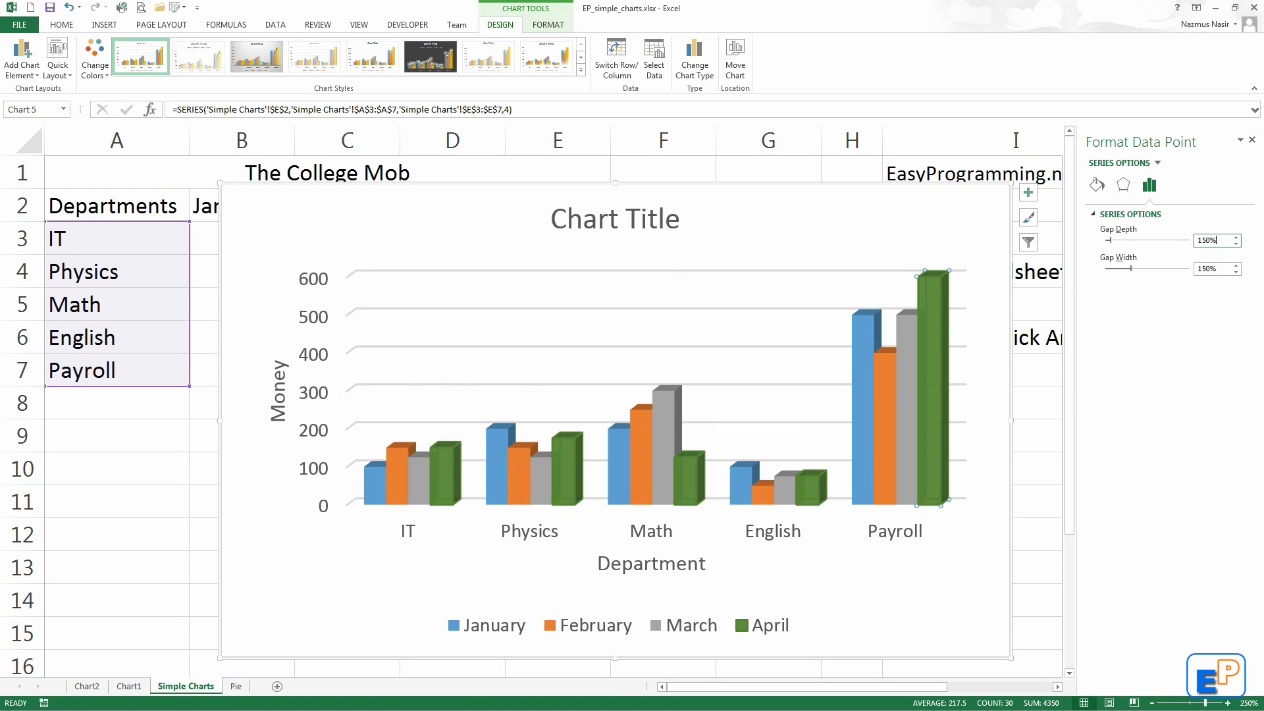
{"action": "key", "text": "Return"}
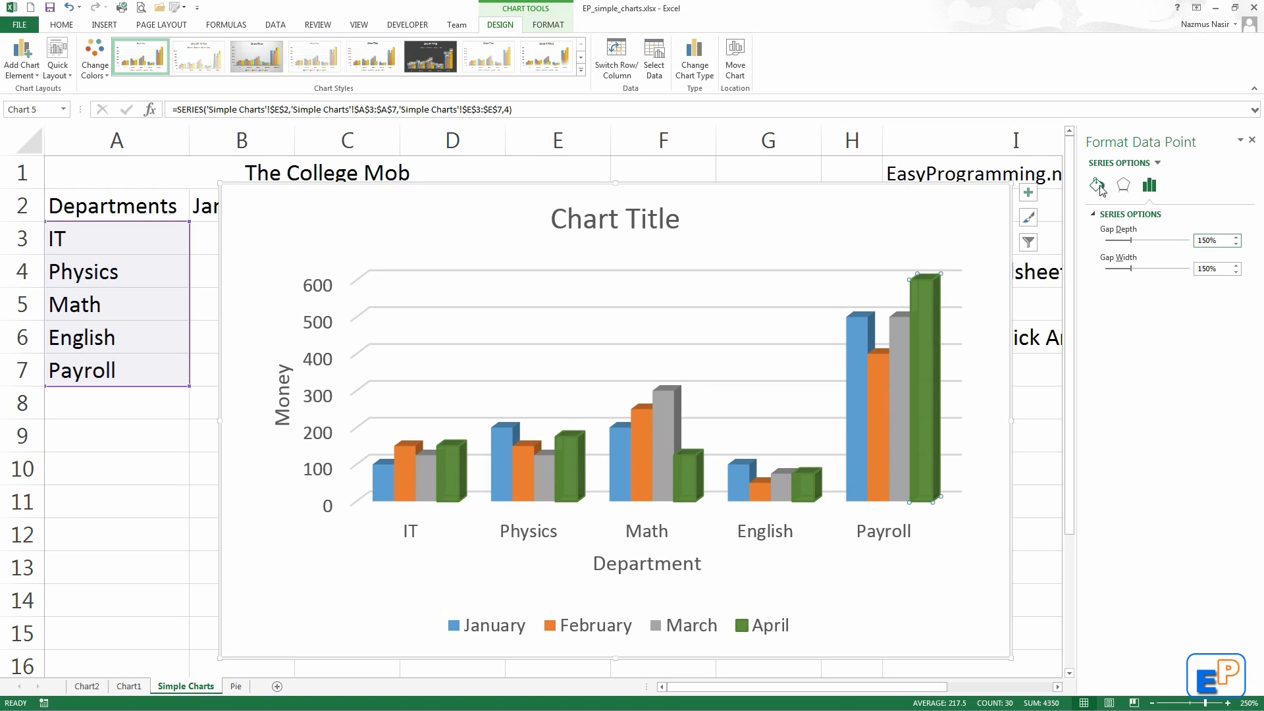
Fill only the Math department's February column with solid standard red and set its fill transparency to 7%.
{"action": "left_click", "coordinate": [643, 447]}
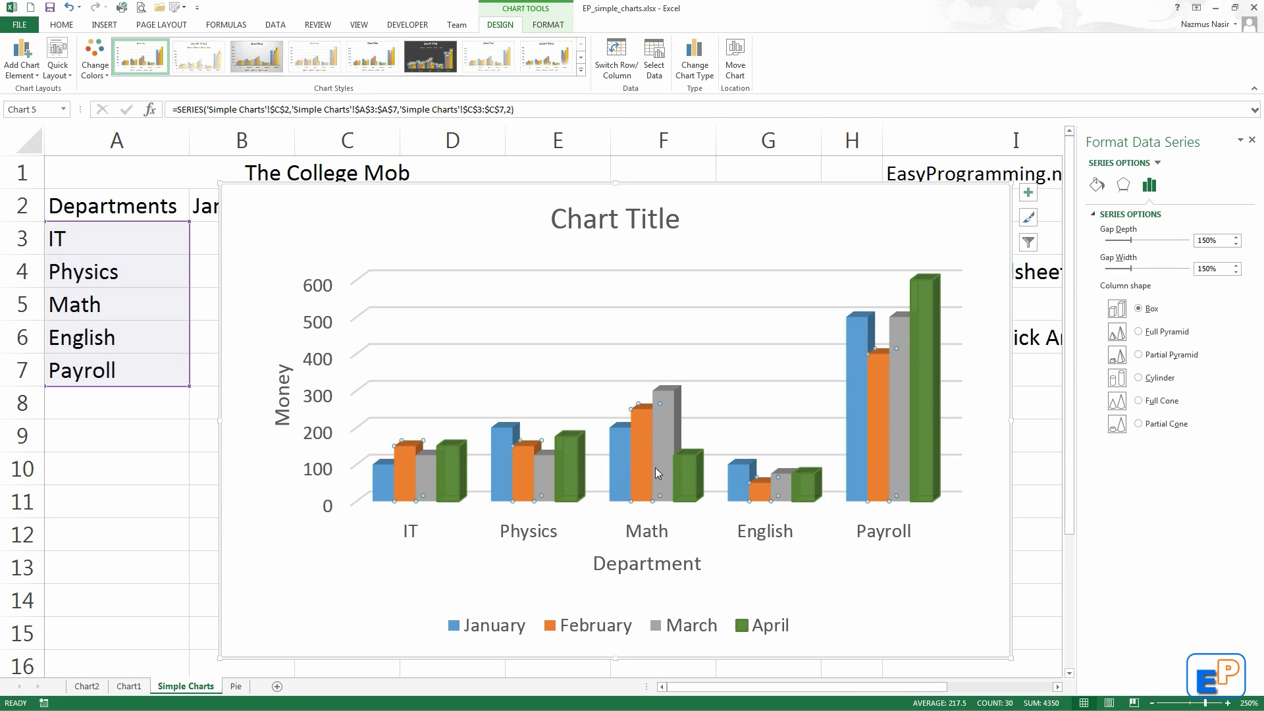
{"action": "mouse_move", "coordinate": [650, 469]}
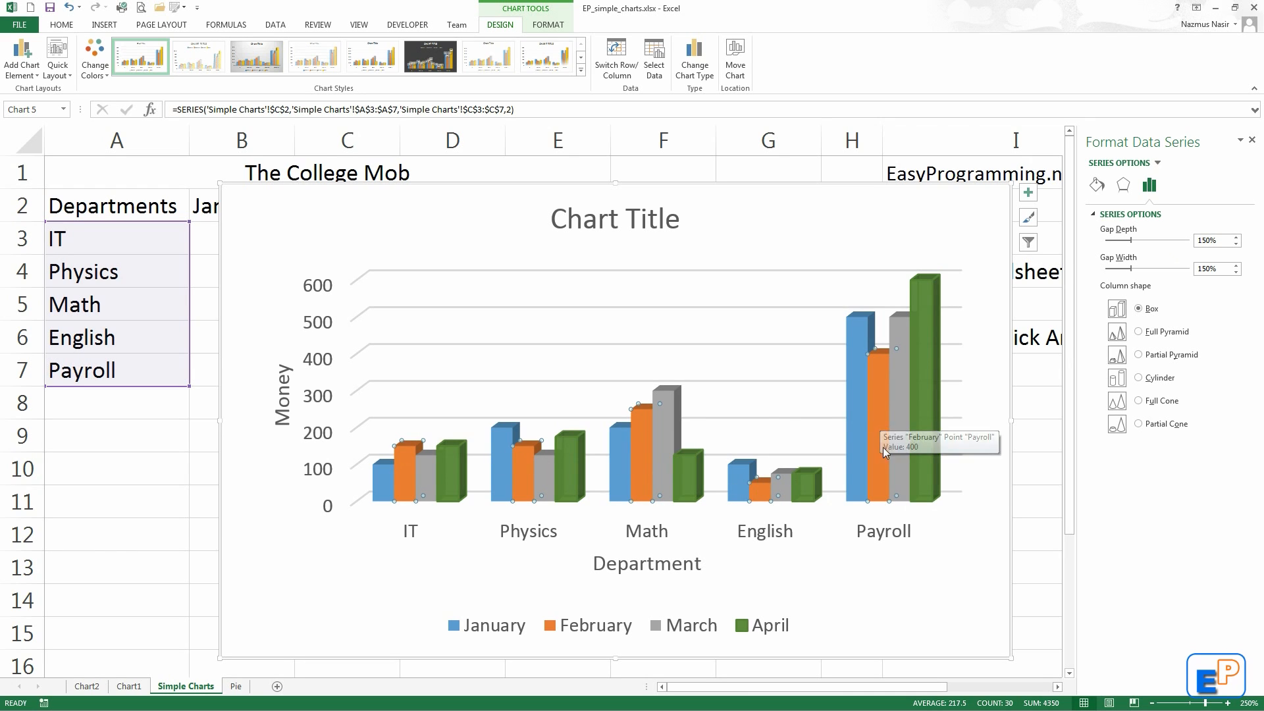
{"action": "left_click", "coordinate": [646, 418]}
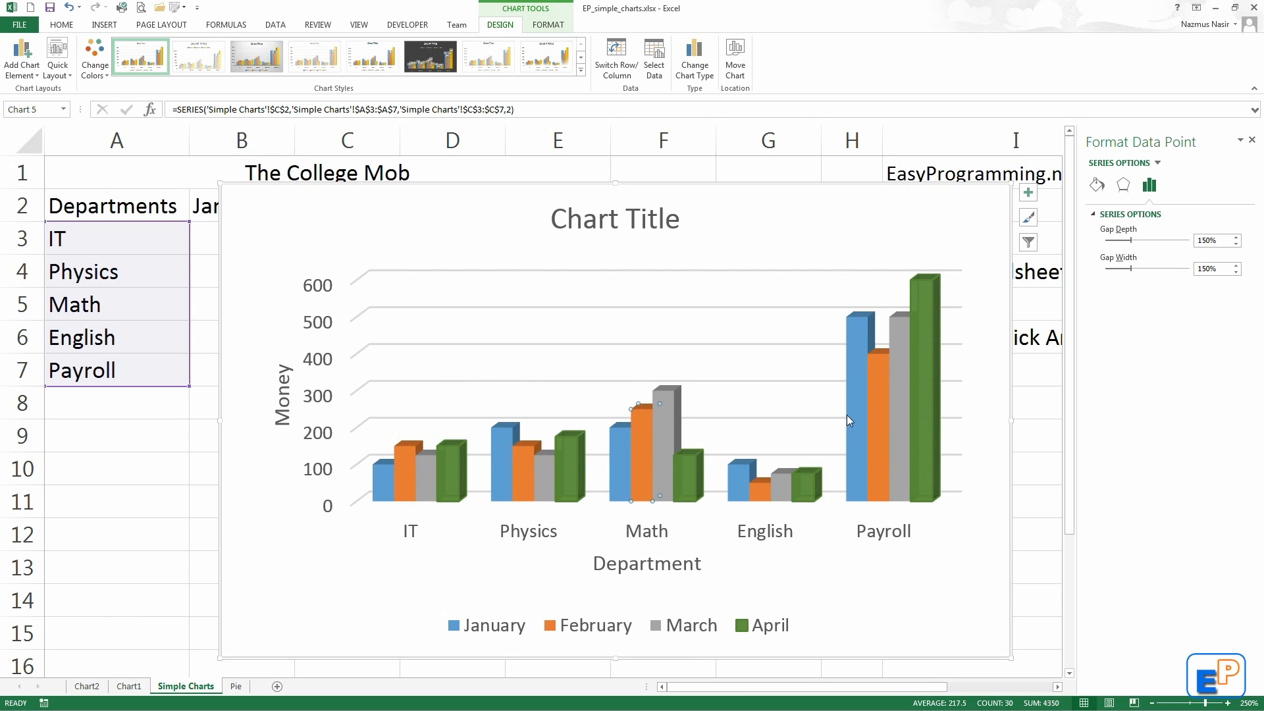
{"action": "left_click", "coordinate": [1097, 185]}
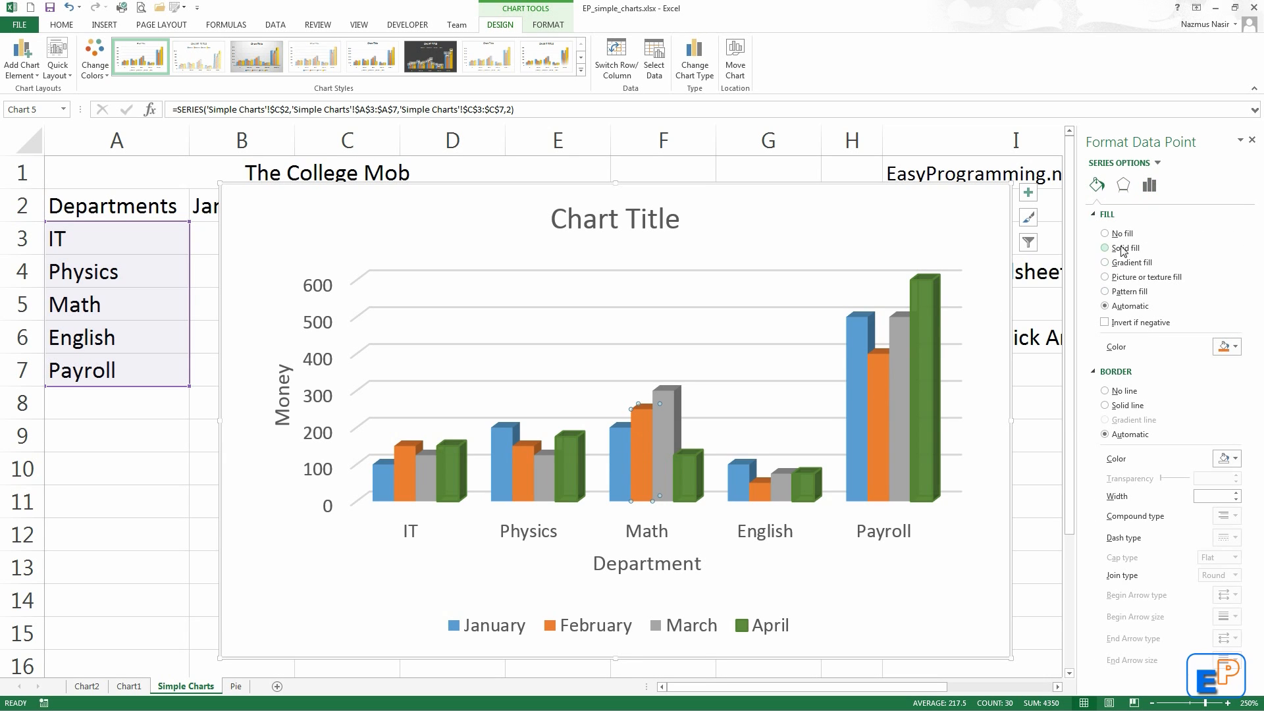
{"action": "left_click", "coordinate": [1123, 249]}
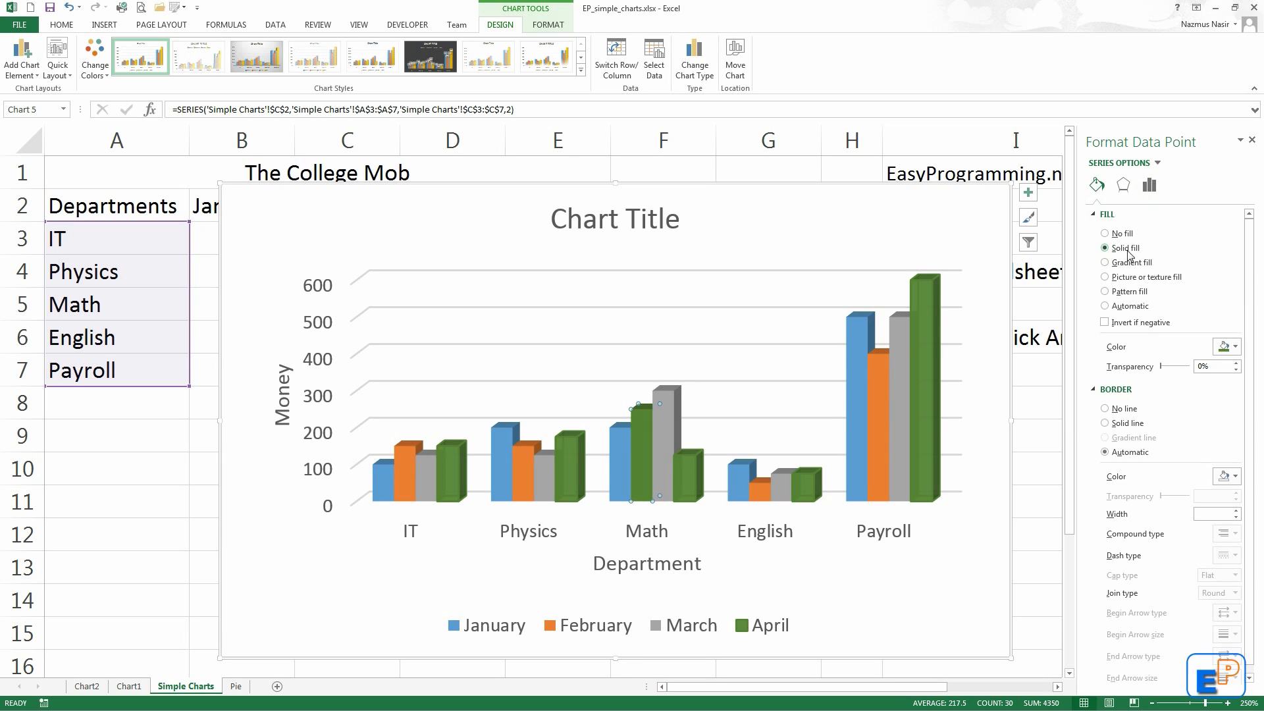
{"action": "left_click", "coordinate": [1228, 347]}
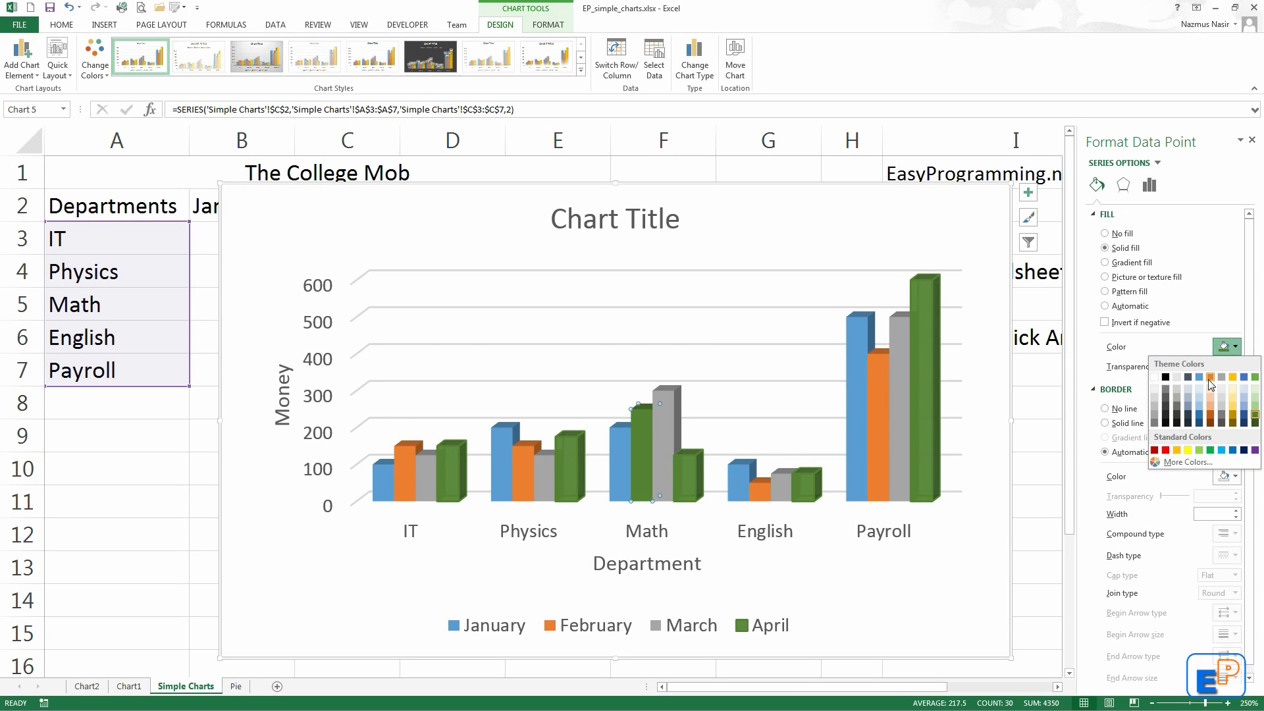
{"action": "left_click", "coordinate": [1166, 451]}
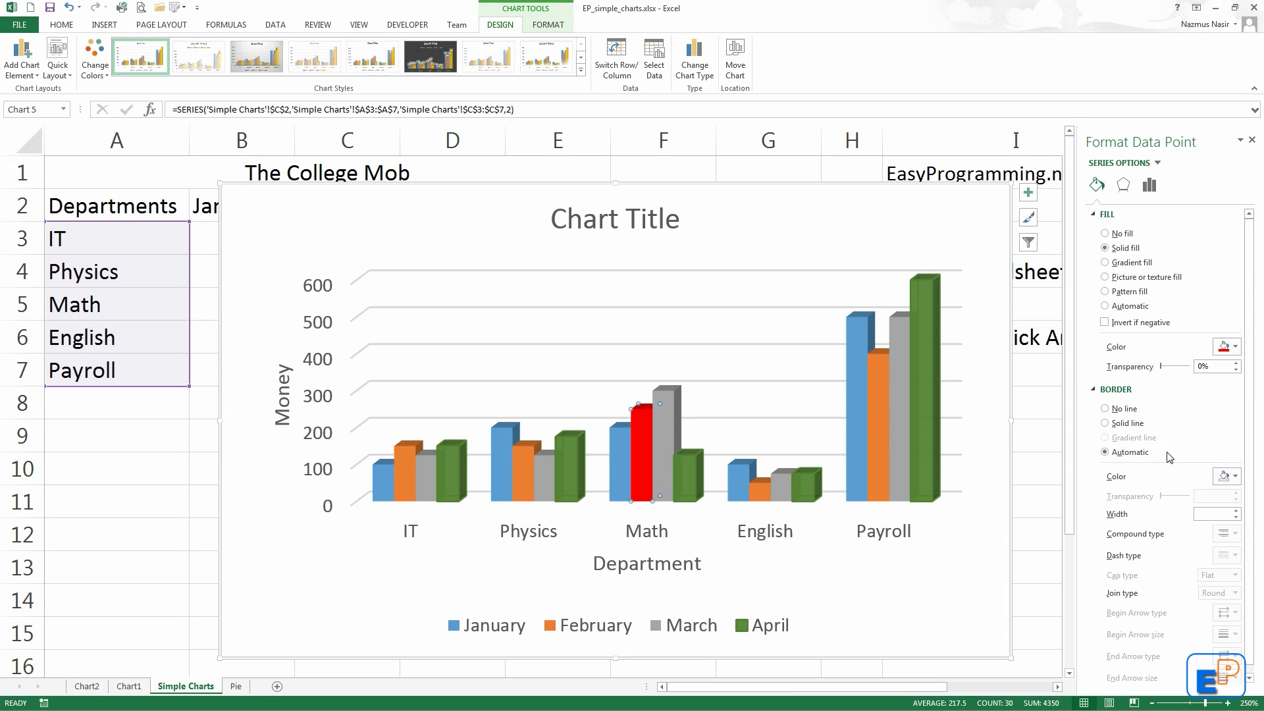
{"action": "left_click", "coordinate": [1226, 348]}
{"action": "left_click", "coordinate": [1148, 366]}
{"action": "left_click", "coordinate": [1166, 367]}
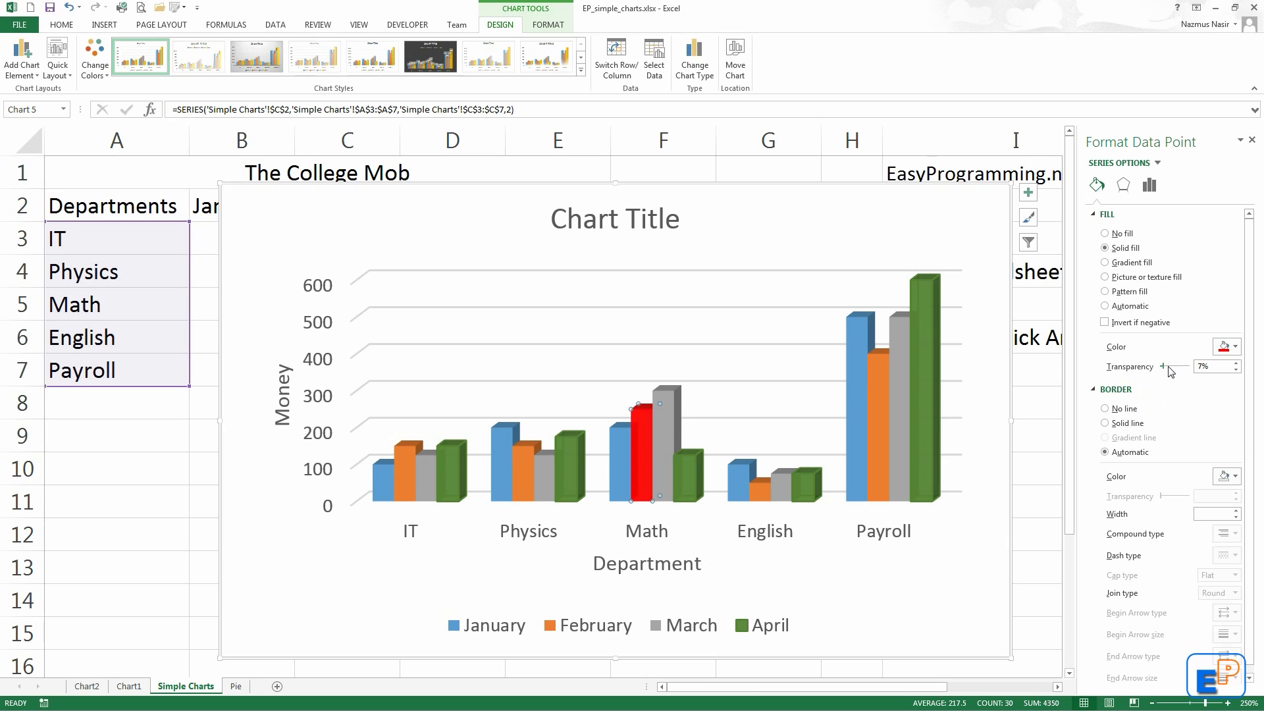
Set the fill transparency of Math's red February column to 29% and outline the column with a solid black border.
{"action": "left_click", "coordinate": [1236, 363]}
{"action": "left_click", "coordinate": [1236, 362]}
{"action": "left_click", "coordinate": [1106, 423]}
{"action": "left_click", "coordinate": [1235, 476]}
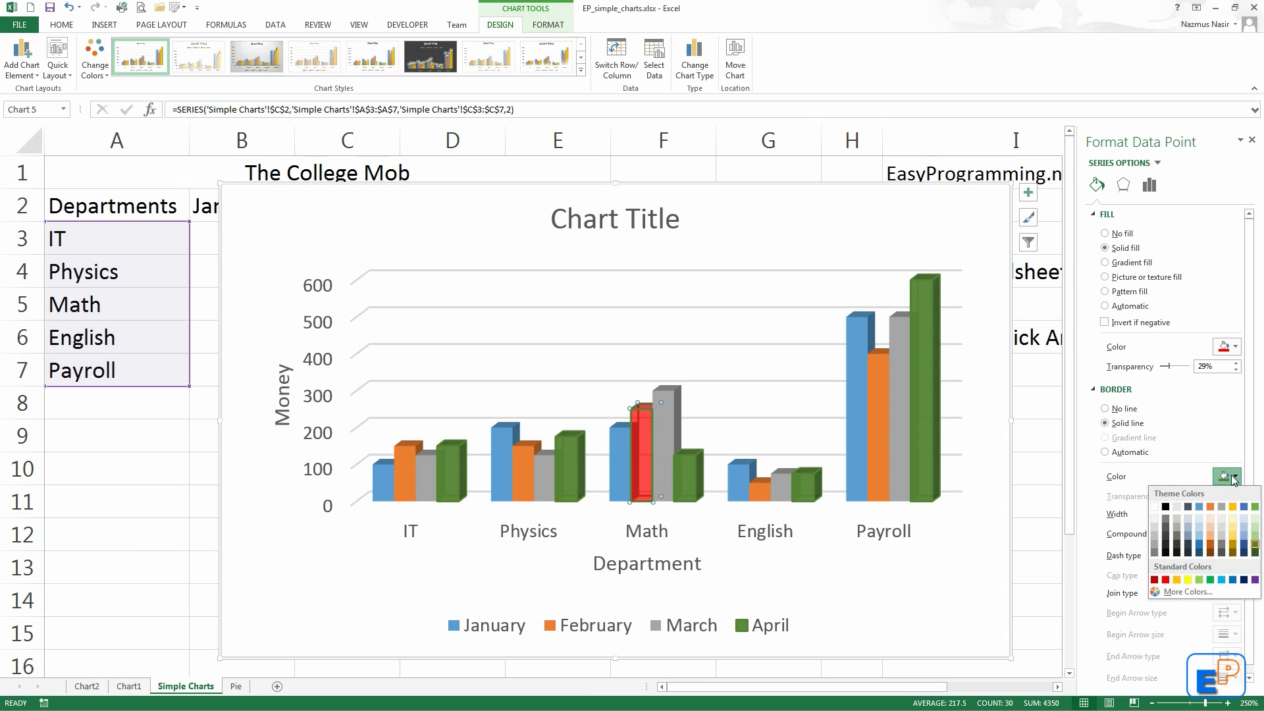
{"action": "left_click", "coordinate": [1155, 507]}
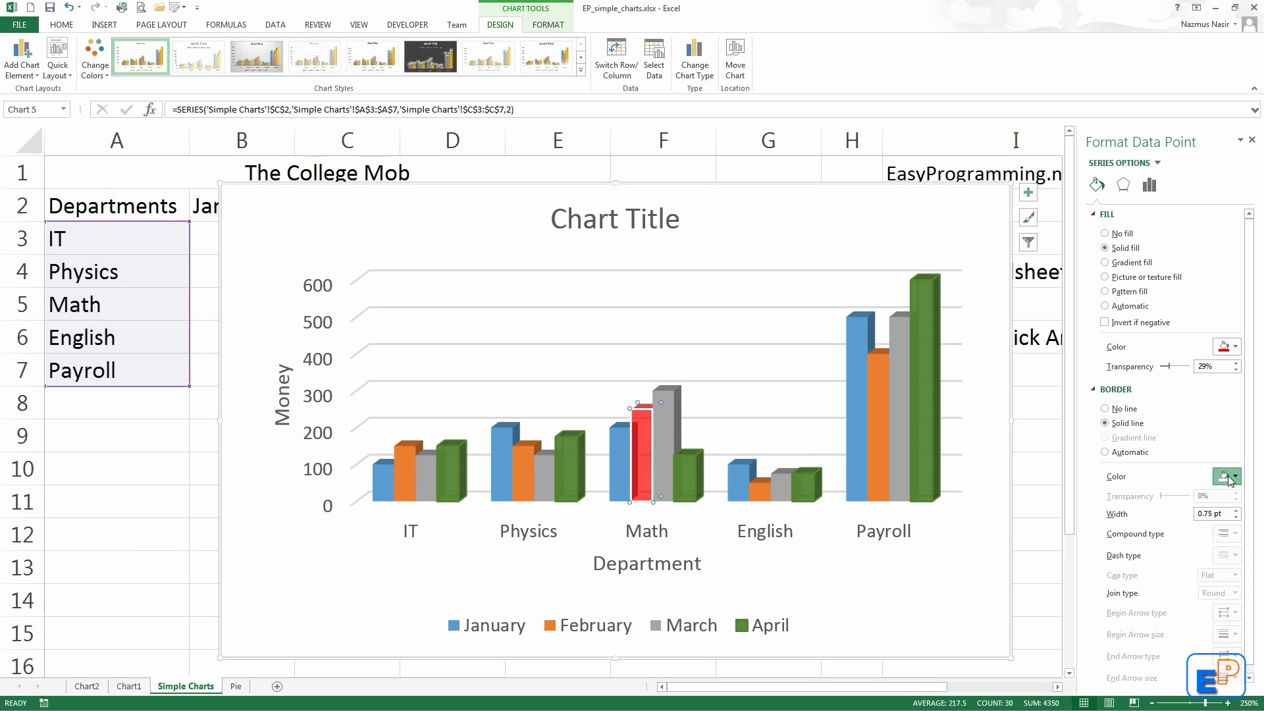
{"action": "left_click", "coordinate": [1227, 476]}
{"action": "left_click", "coordinate": [1169, 509]}
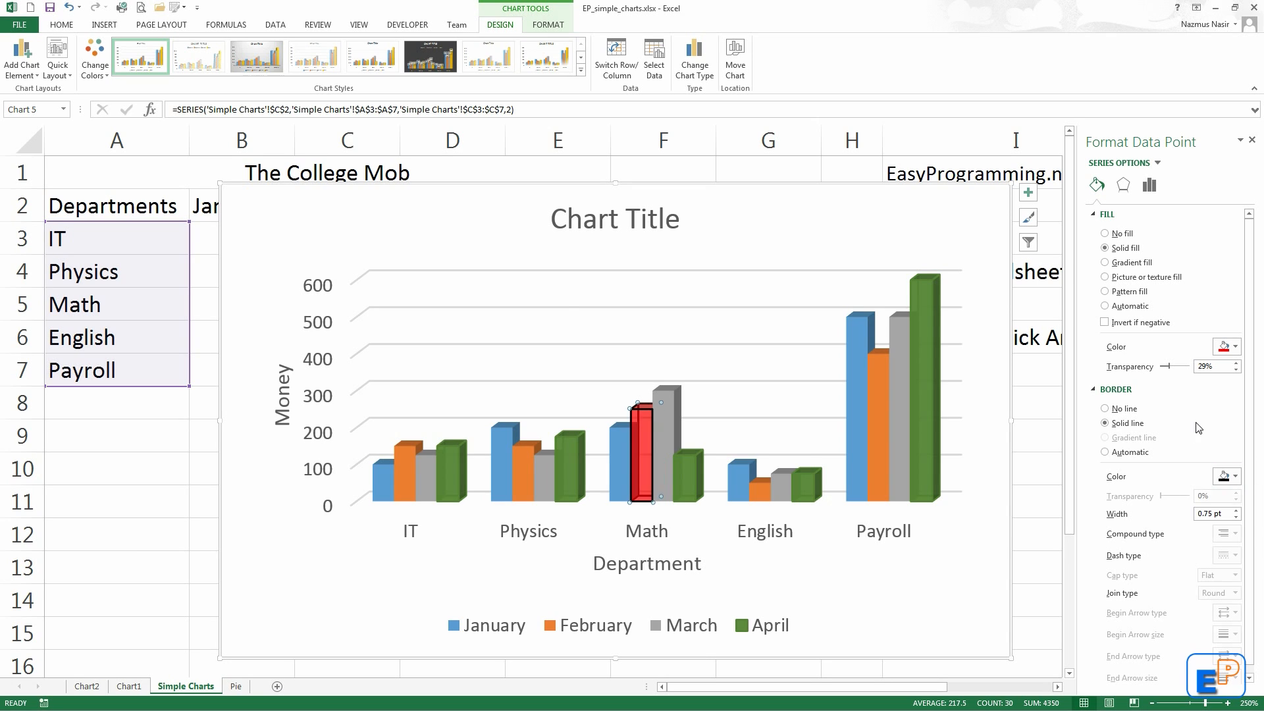
{"action": "left_click", "coordinate": [568, 379]}
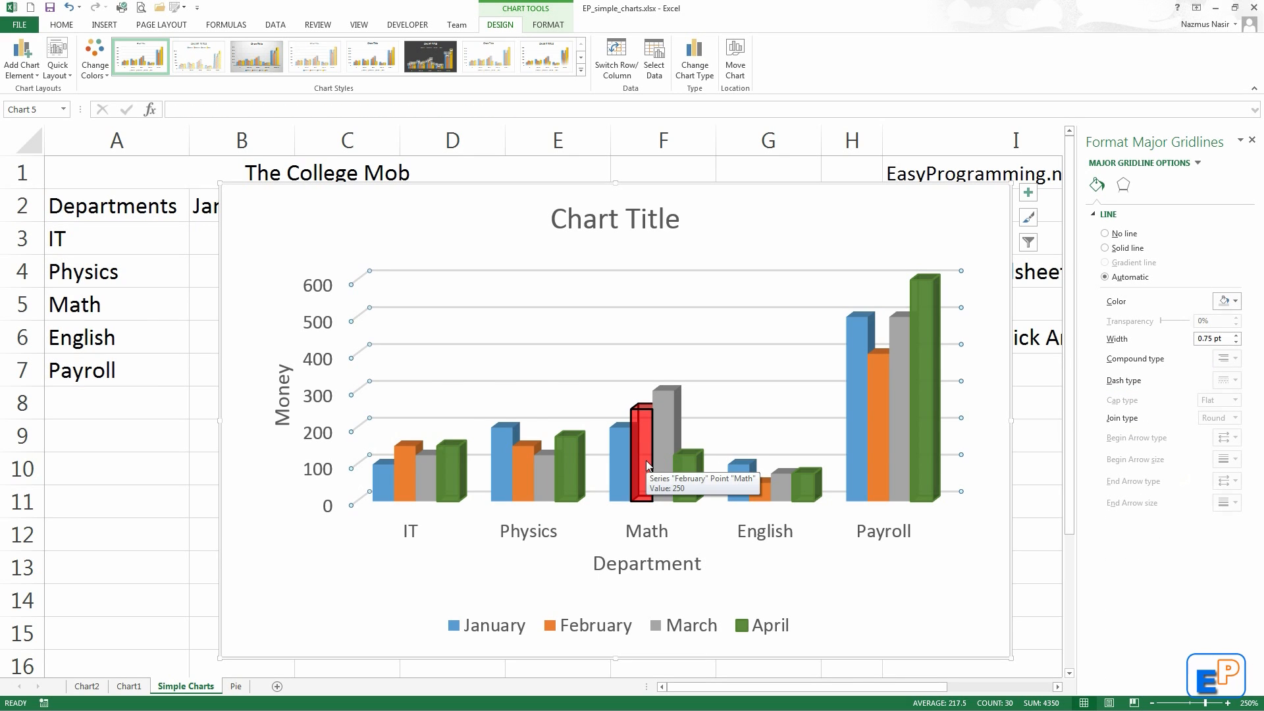
Try an orange fill on the April series and restore its dark green fill.
{"action": "left_click", "coordinate": [390, 486]}
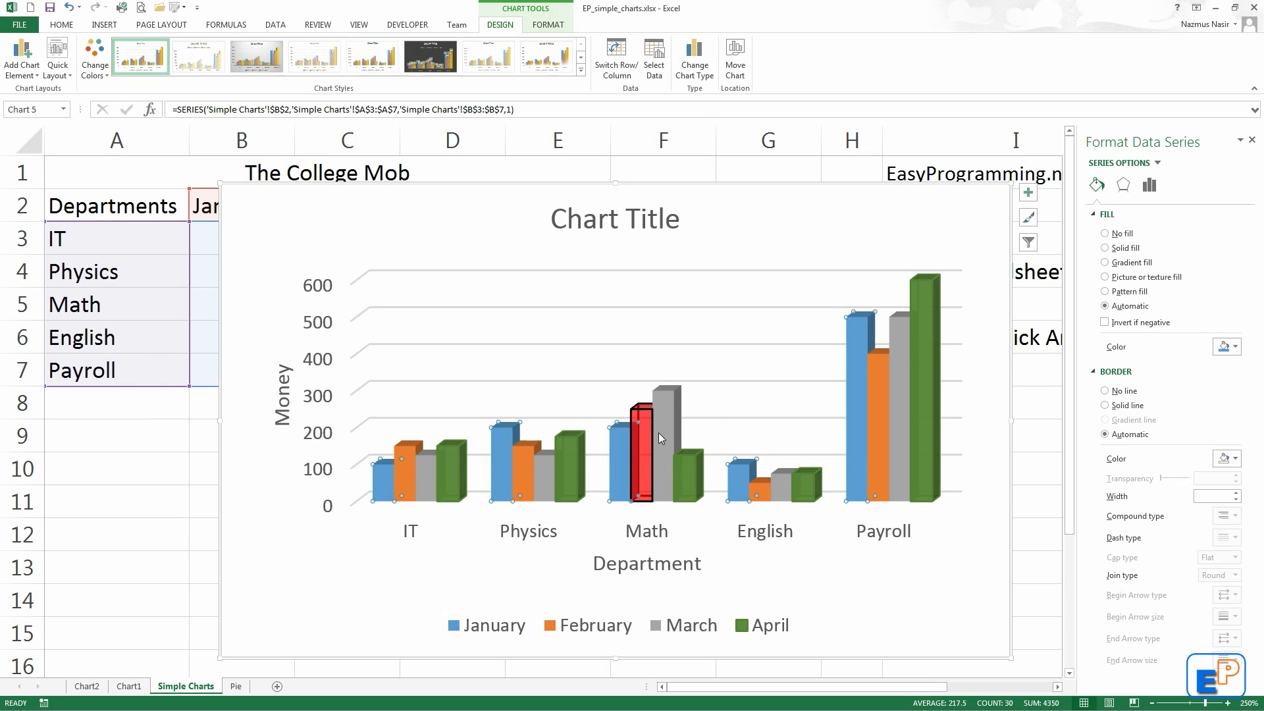
{"action": "left_click", "coordinate": [687, 472]}
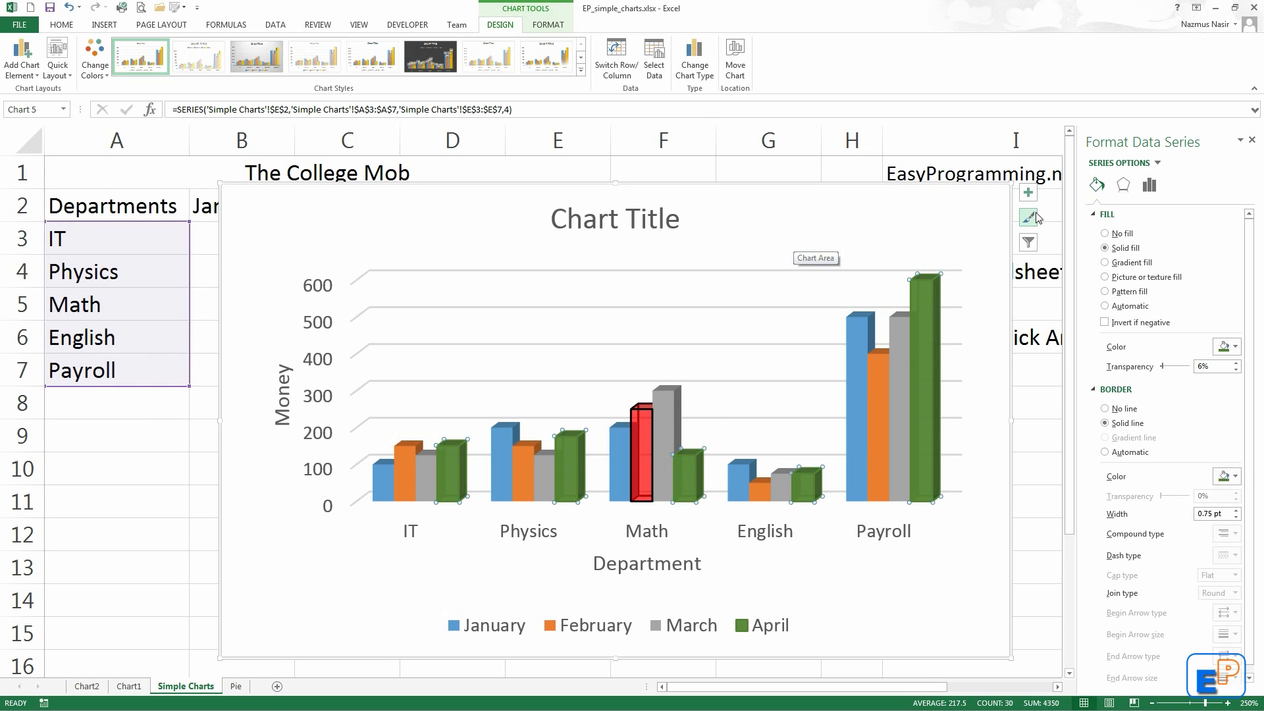
{"action": "left_click", "coordinate": [1234, 347]}
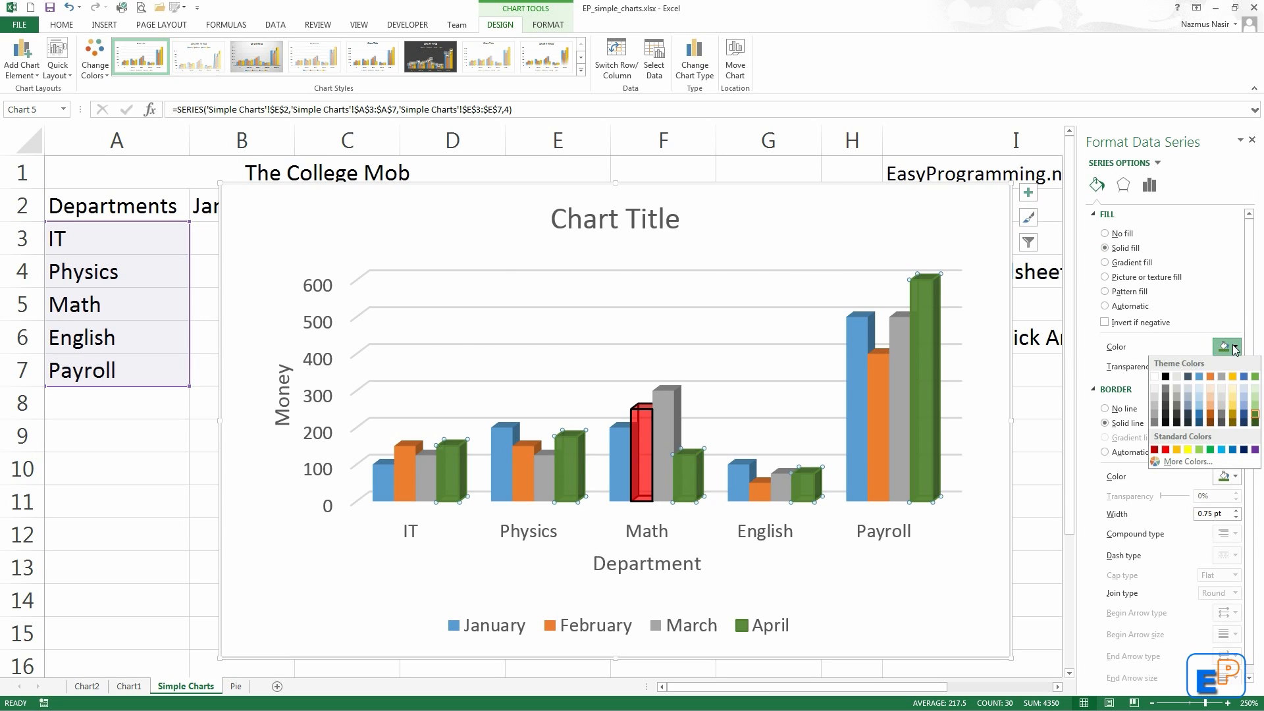
{"action": "left_click", "coordinate": [1211, 377]}
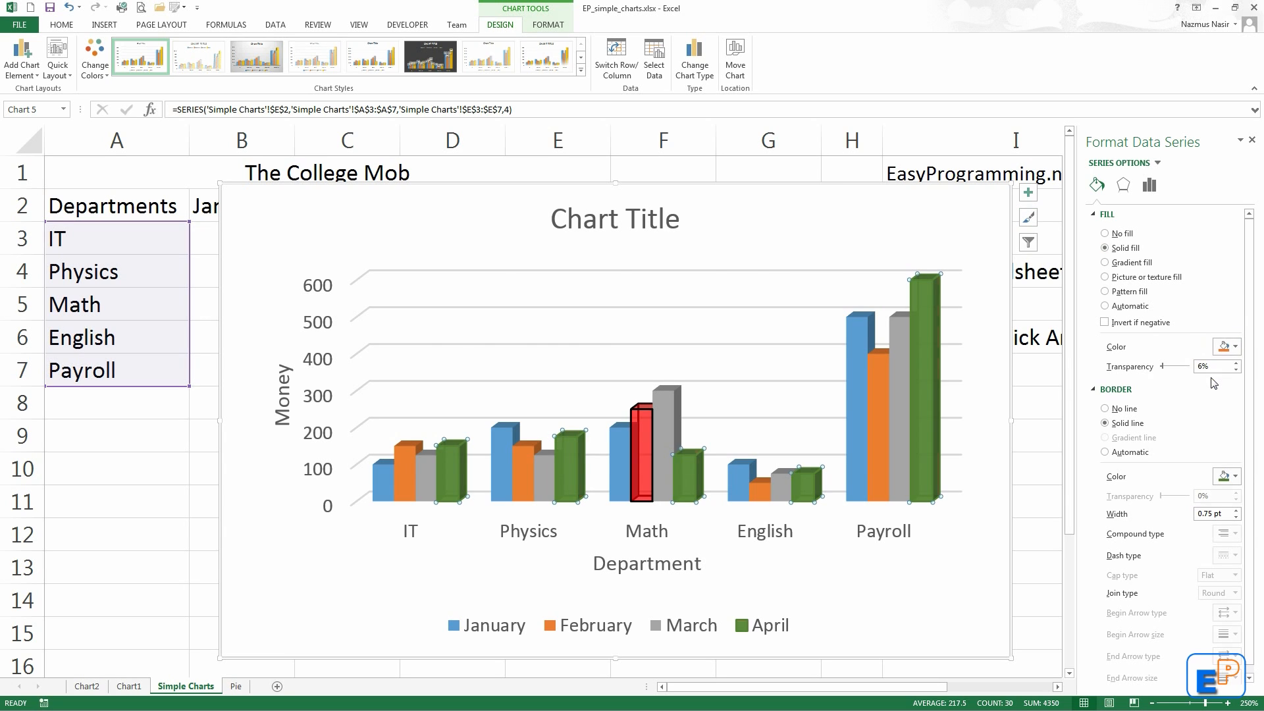
{"action": "left_click", "coordinate": [1227, 347]}
{"action": "left_click", "coordinate": [1255, 416]}
Try the pyramid, cylinder and cone column shapes on the April series, and restore the Box shape.
{"action": "left_click", "coordinate": [801, 263]}
{"action": "left_click", "coordinate": [916, 330]}
{"action": "mouse_move", "coordinate": [940, 332]}
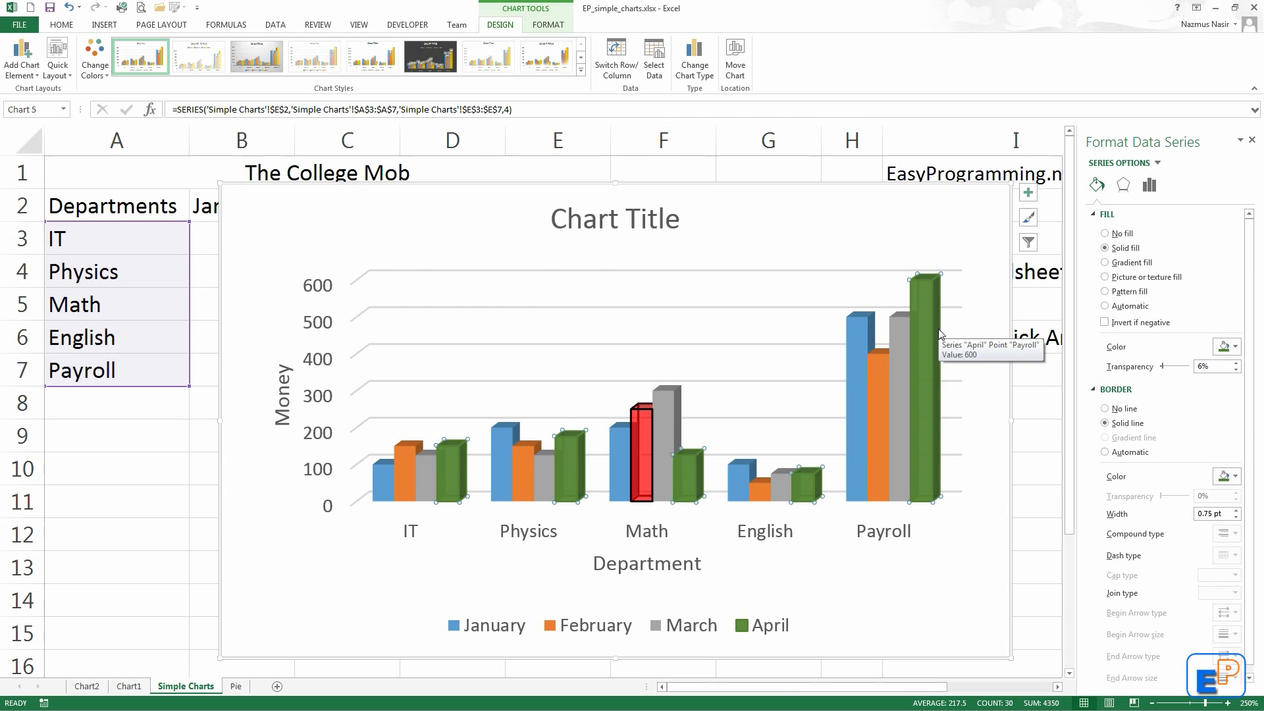
{"action": "left_click", "coordinate": [1148, 186]}
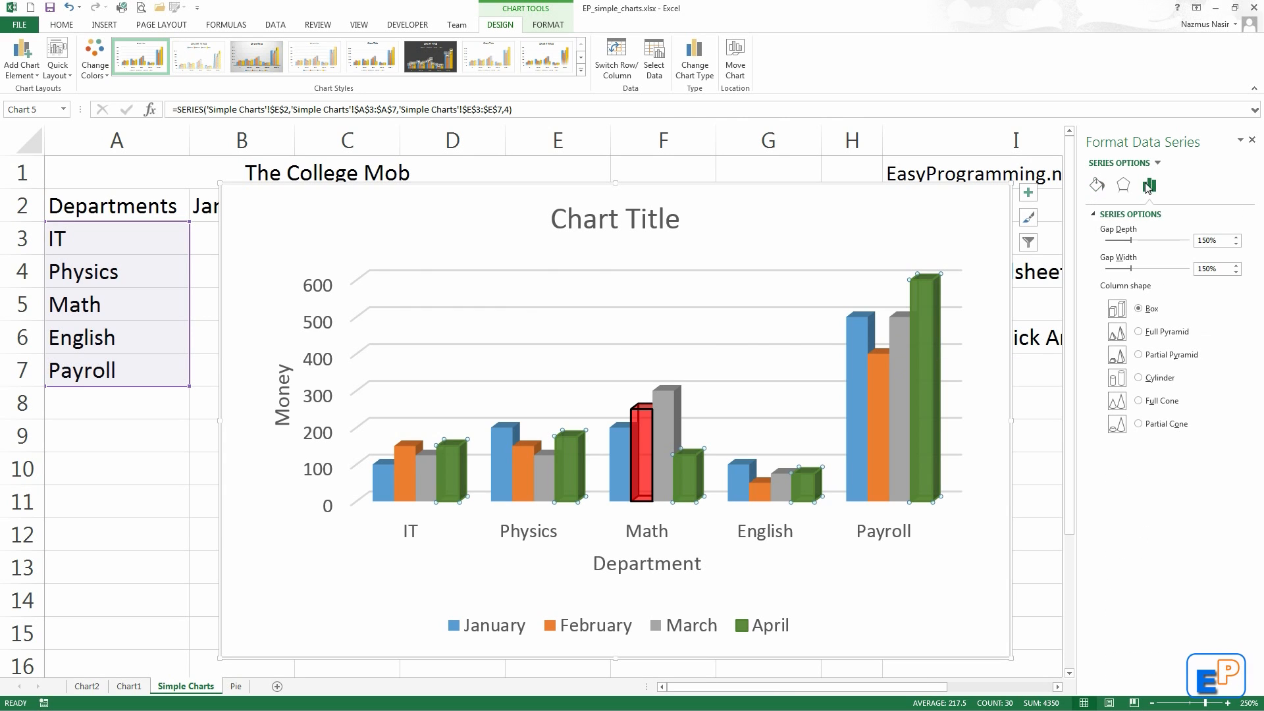
{"action": "left_click", "coordinate": [1150, 334]}
{"action": "left_click", "coordinate": [1140, 355]}
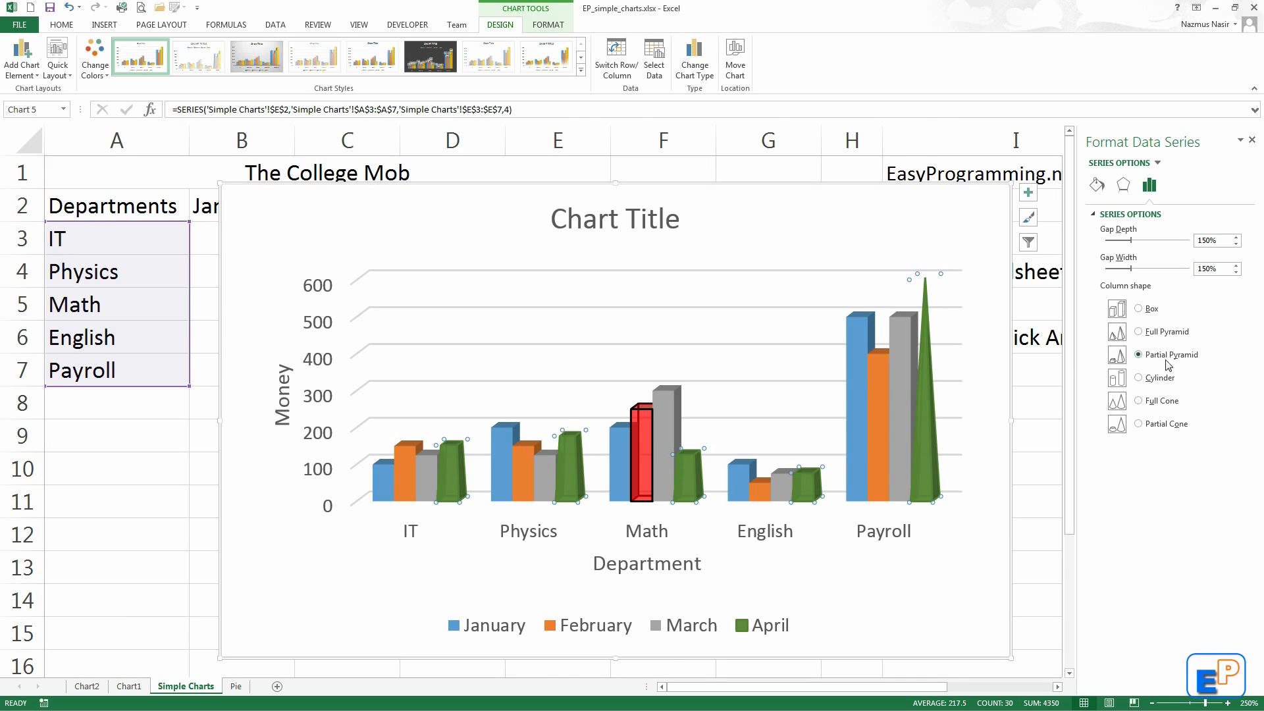
{"action": "left_click", "coordinate": [1147, 380]}
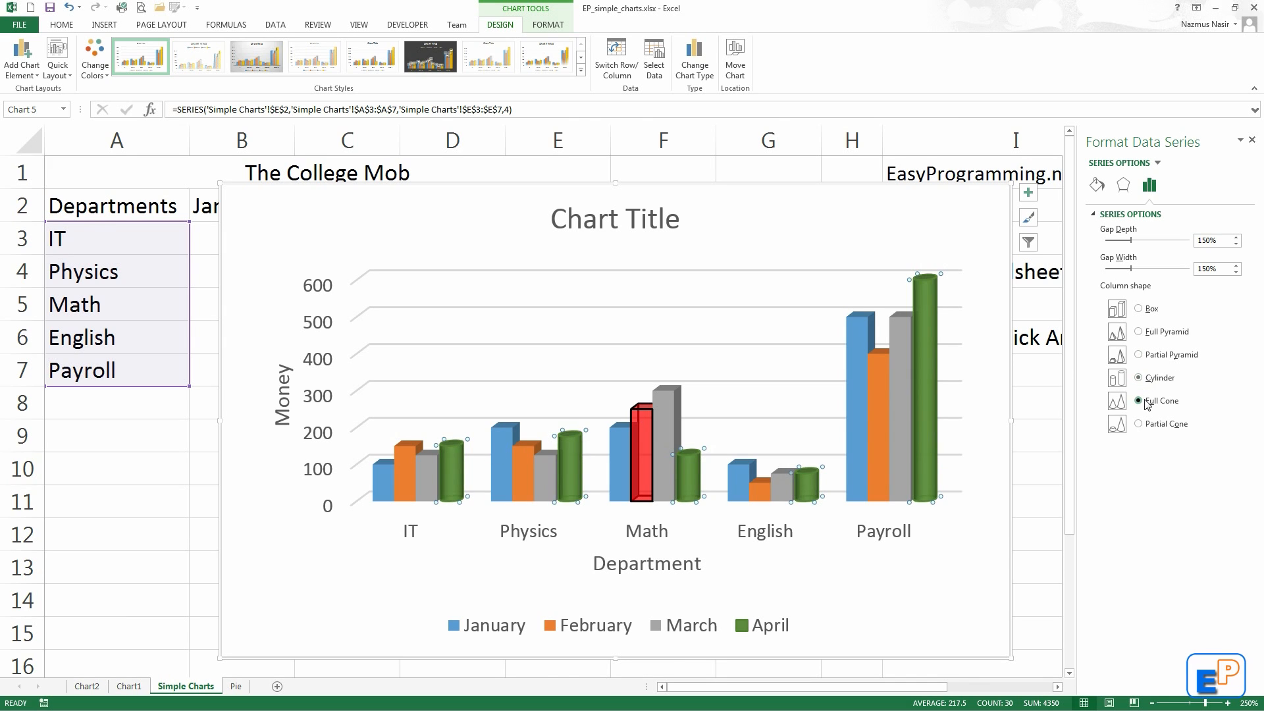
{"action": "left_click", "coordinate": [1146, 402]}
{"action": "left_click", "coordinate": [1139, 426]}
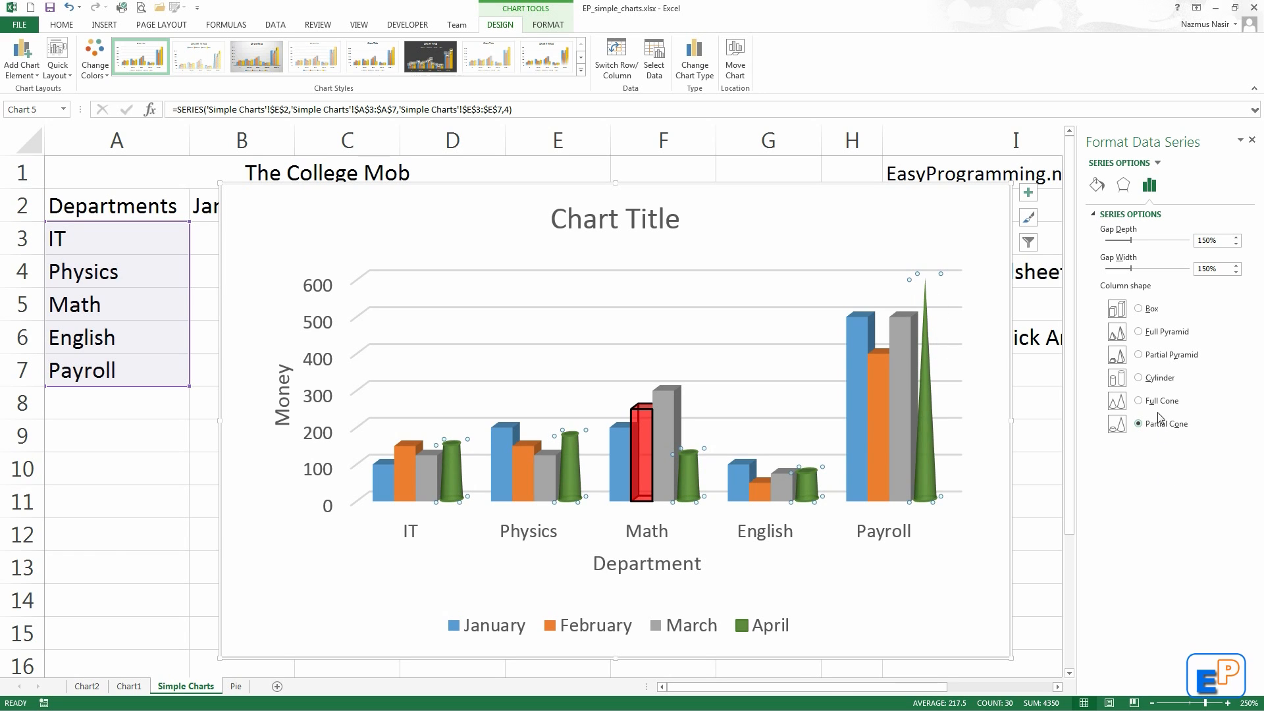
{"action": "left_click", "coordinate": [1140, 310]}
{"action": "key", "text": "Escape"}
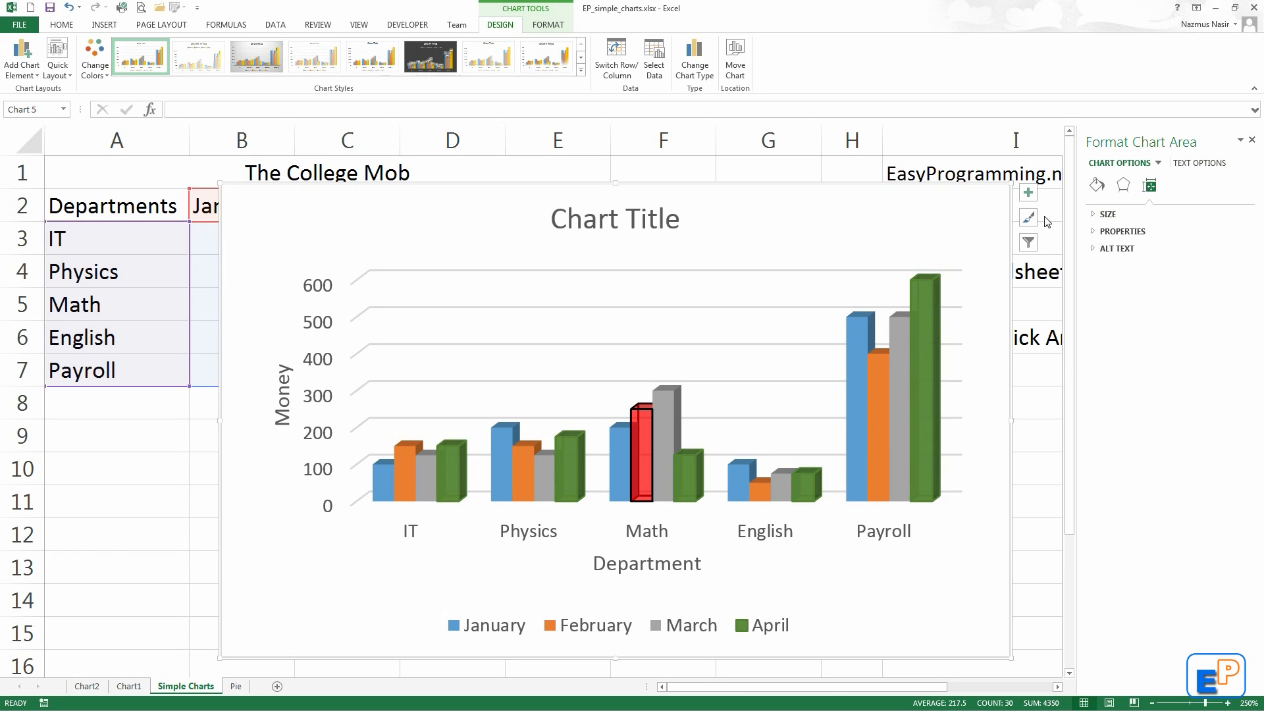
Try the chart title without a text fill, and give its text a solid standard red fill.
{"action": "left_click", "coordinate": [661, 230]}
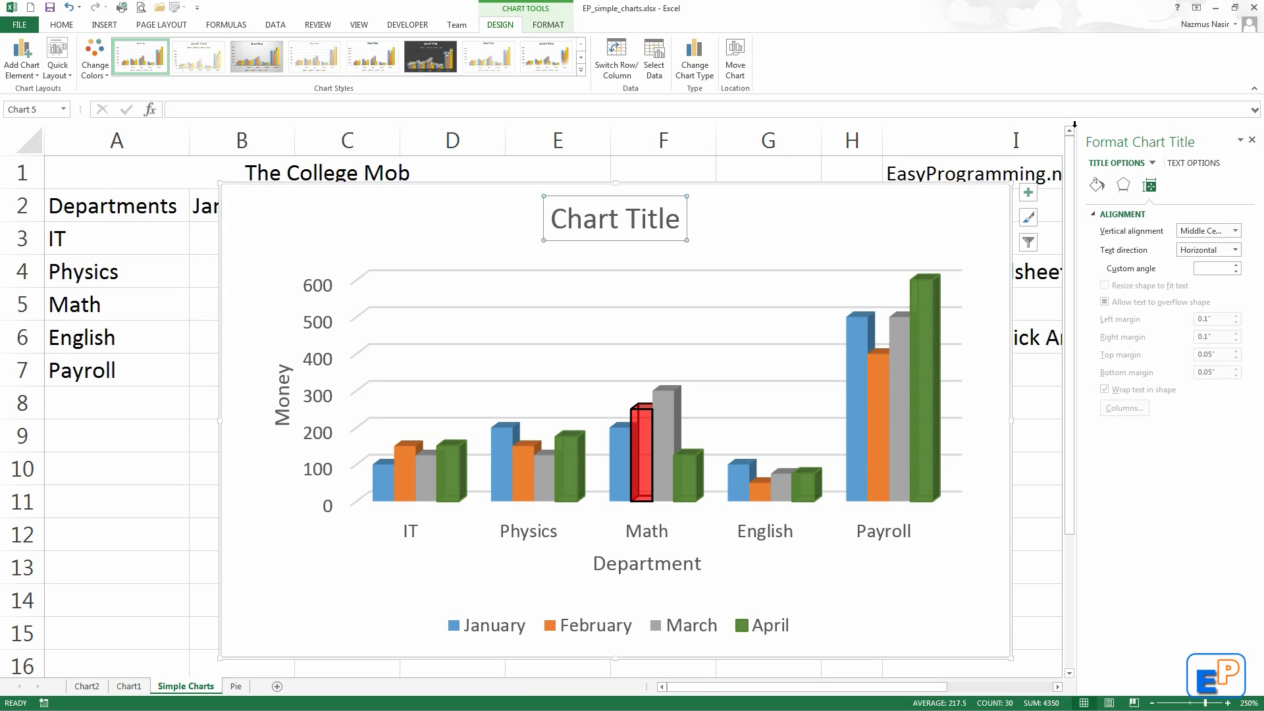
{"action": "left_click", "coordinate": [1192, 163]}
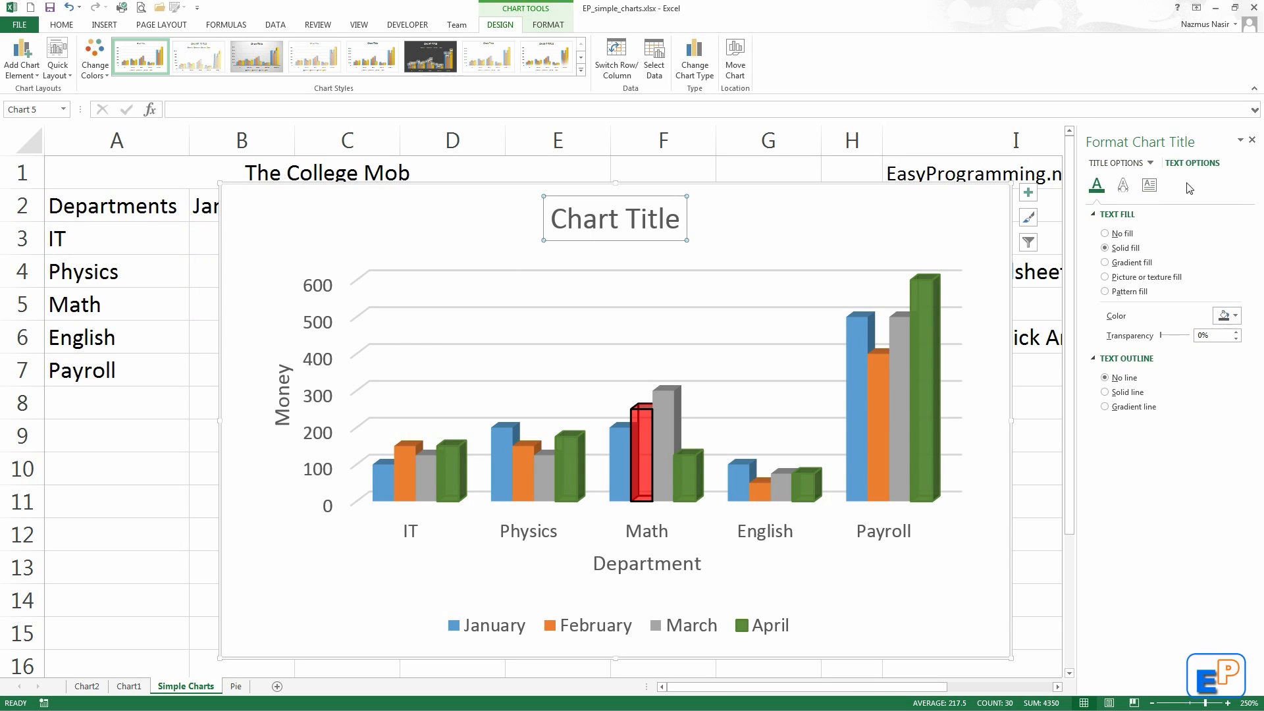
{"action": "left_click", "coordinate": [1128, 236]}
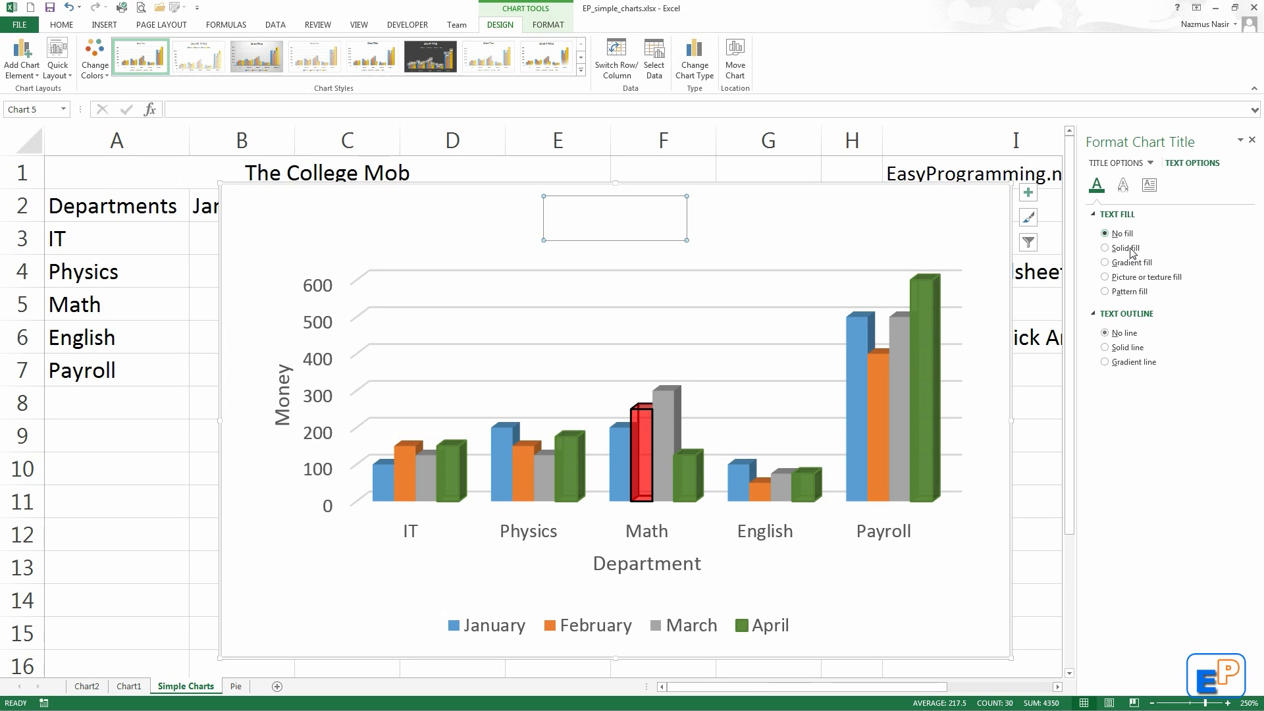
{"action": "left_click", "coordinate": [1131, 248]}
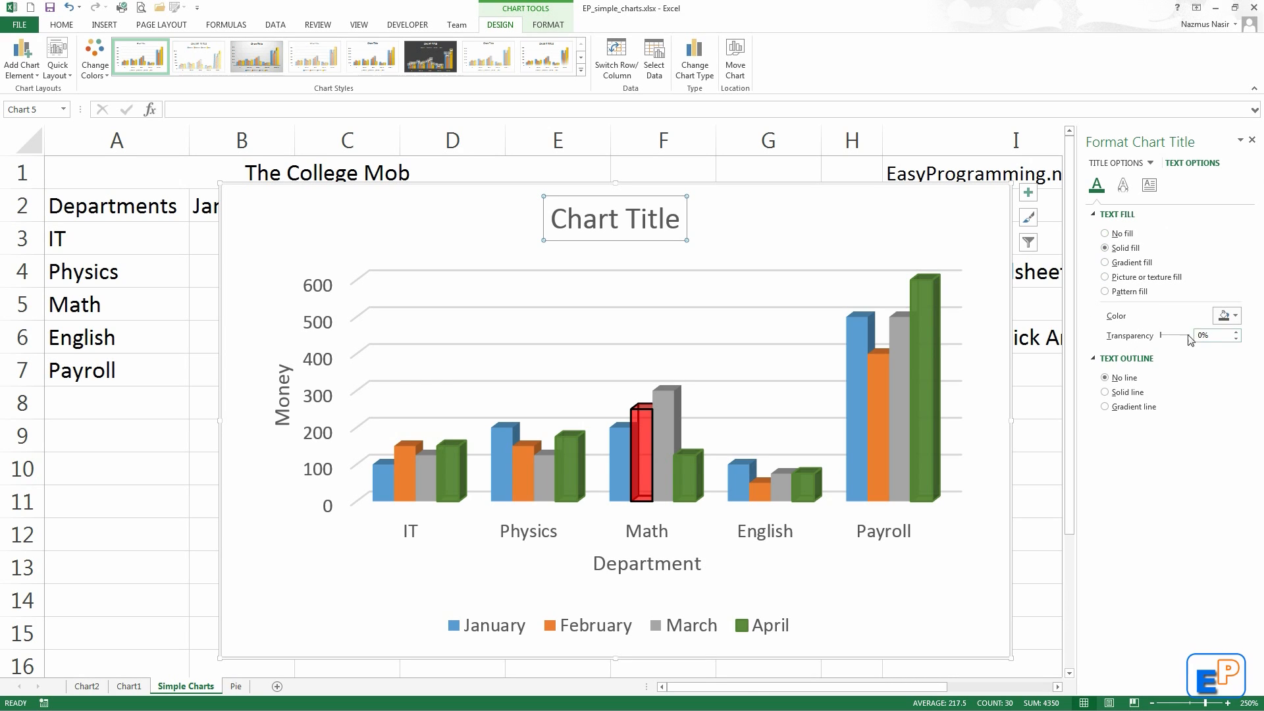
{"action": "left_click", "coordinate": [1226, 316]}
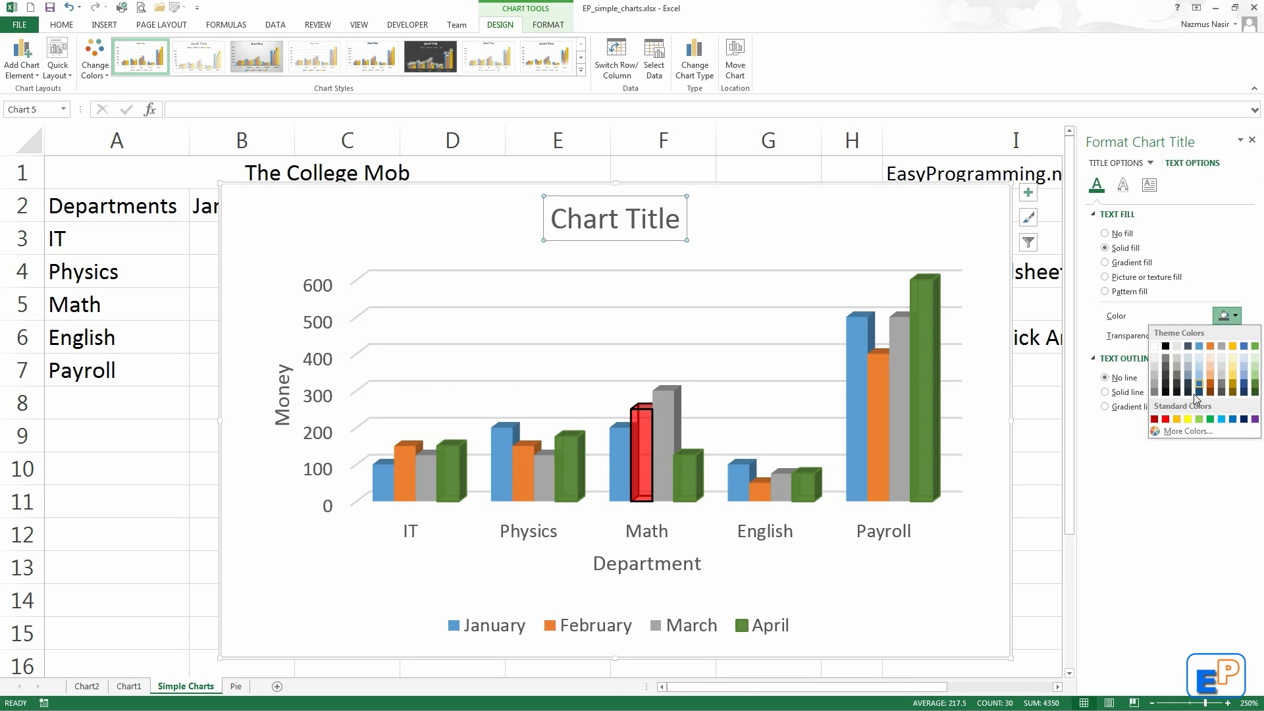
{"action": "left_click", "coordinate": [1165, 419]}
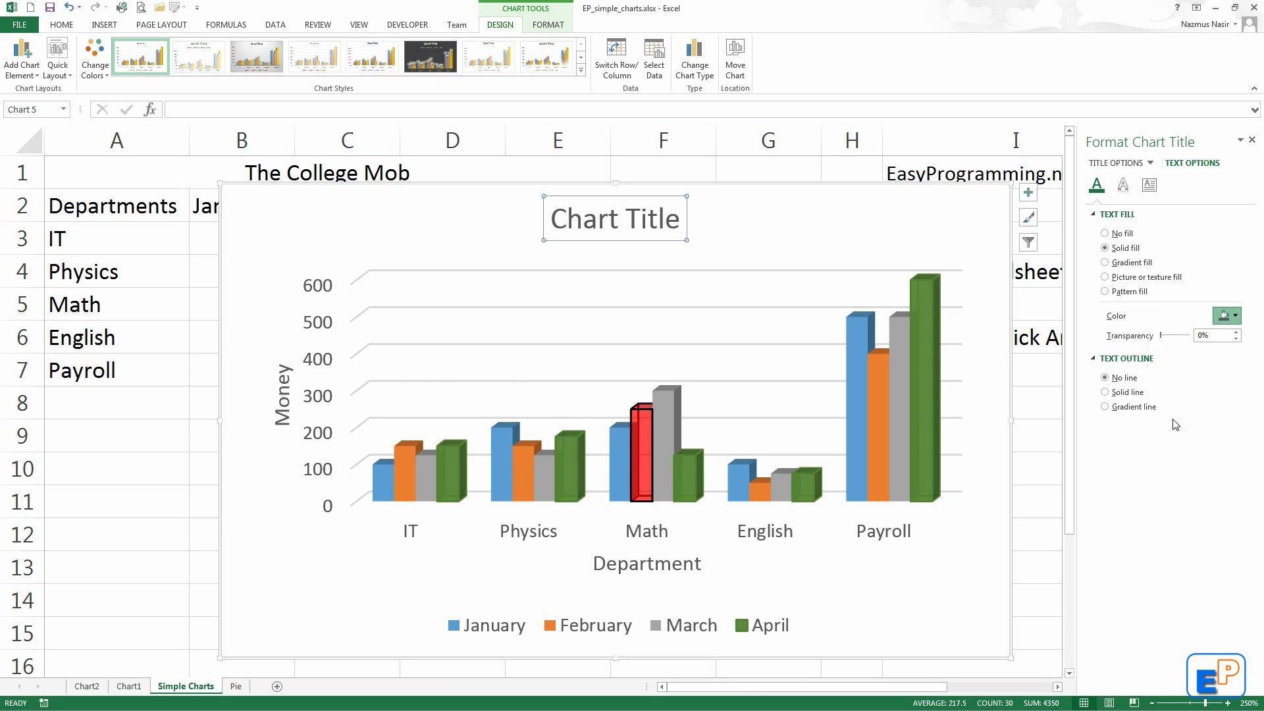
Try a solid text outline on the chart title, recolor it black, and remove the outline.
{"action": "left_click", "coordinate": [1127, 392]}
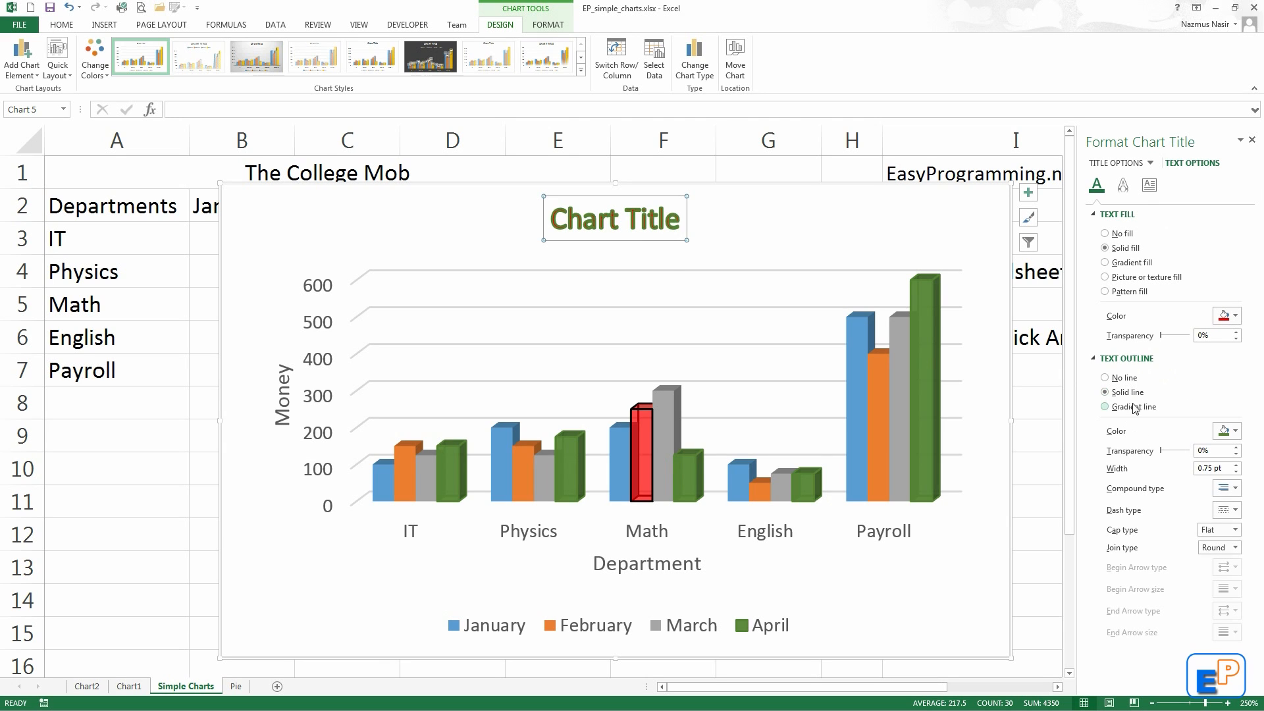
{"action": "left_click", "coordinate": [1226, 431]}
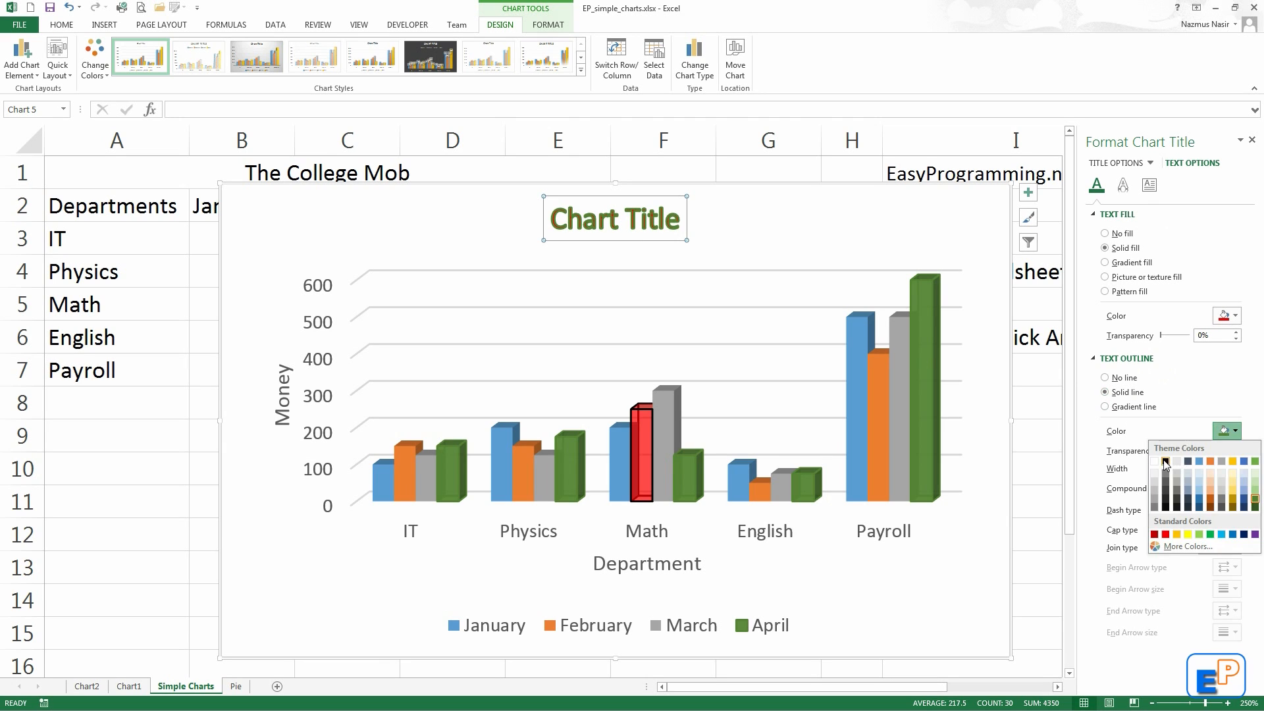
{"action": "left_click", "coordinate": [1165, 461]}
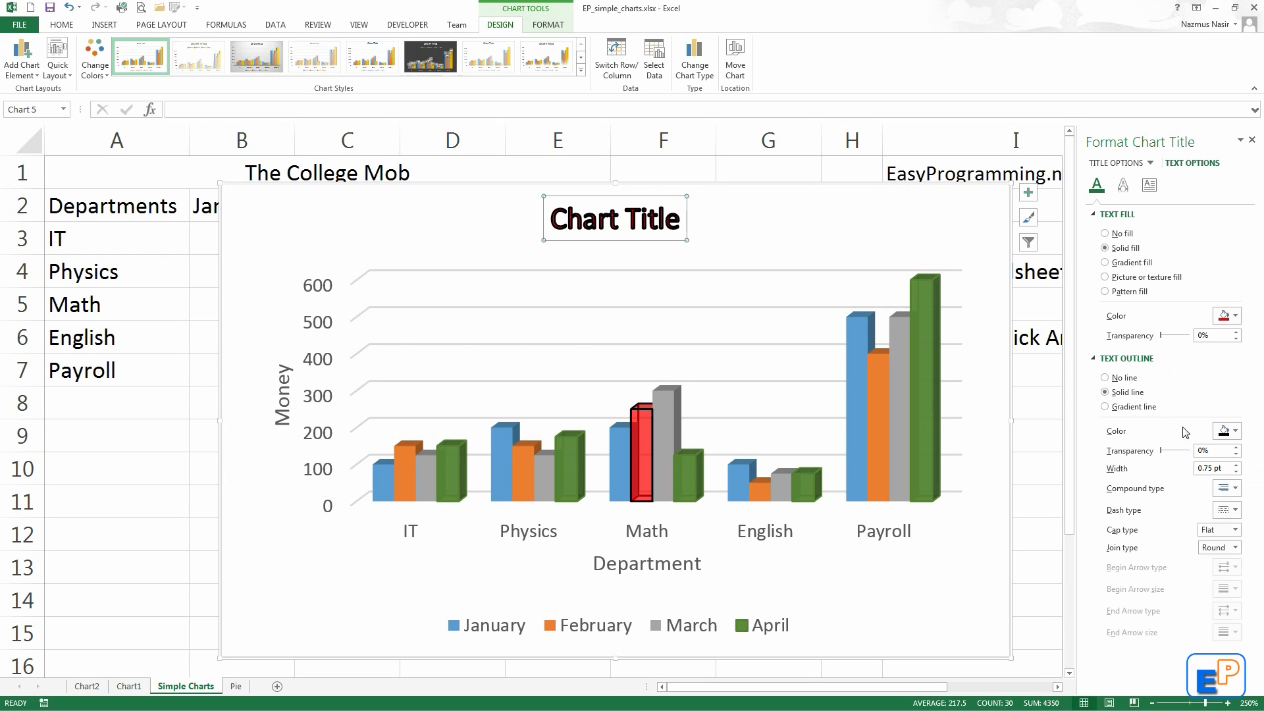
{"action": "left_click", "coordinate": [1119, 378]}
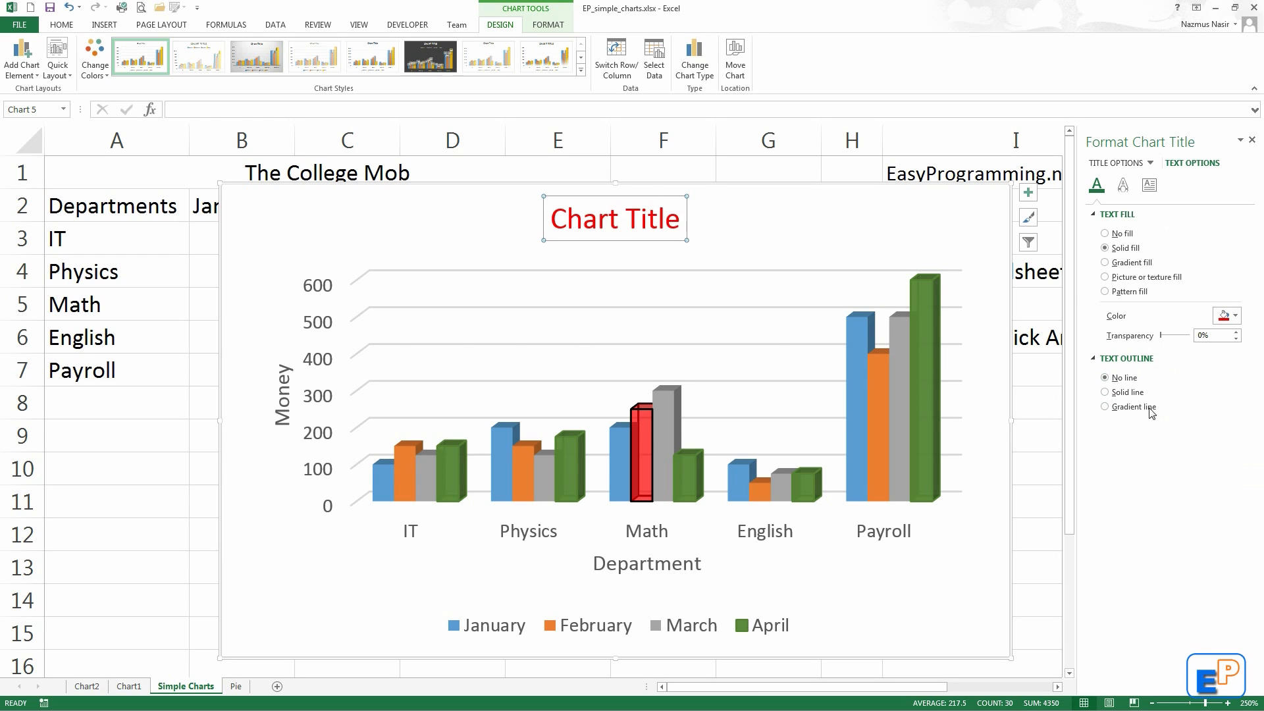
Examine the chart title's text effects and text box settings, and display the formatting commands for the whole chart area.
{"action": "left_click", "coordinate": [1123, 185]}
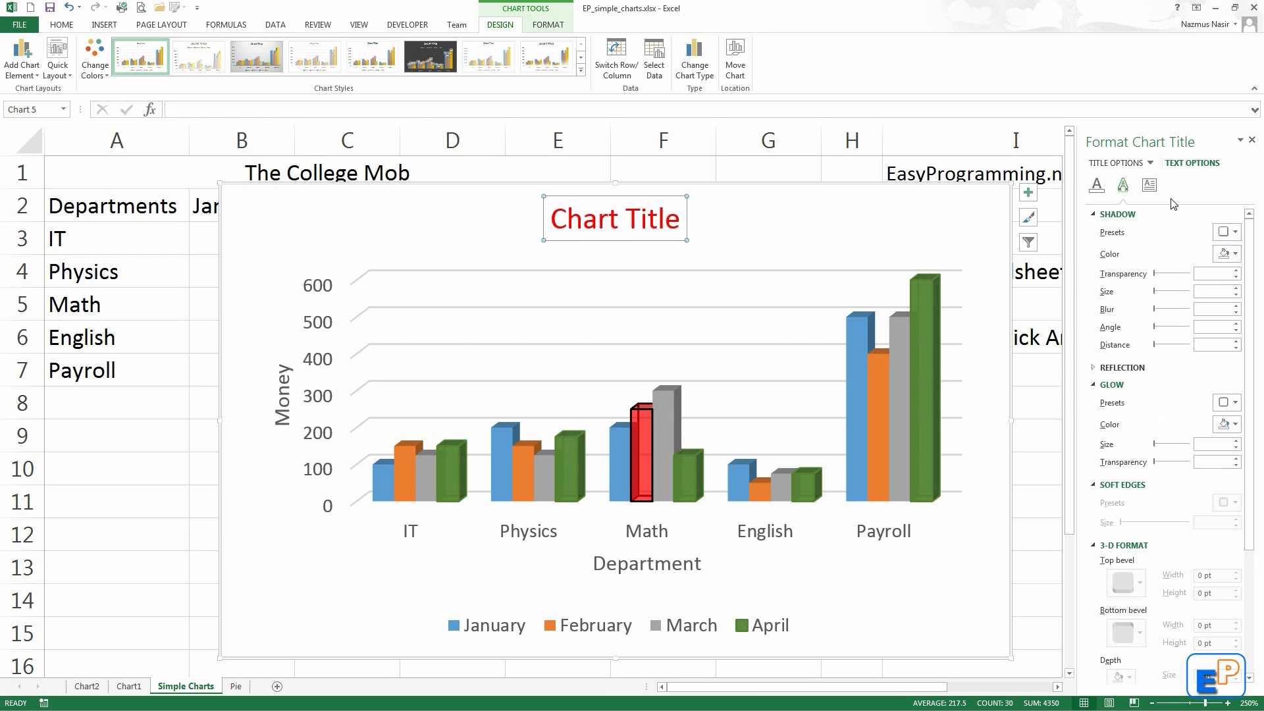
{"action": "left_click", "coordinate": [1150, 185]}
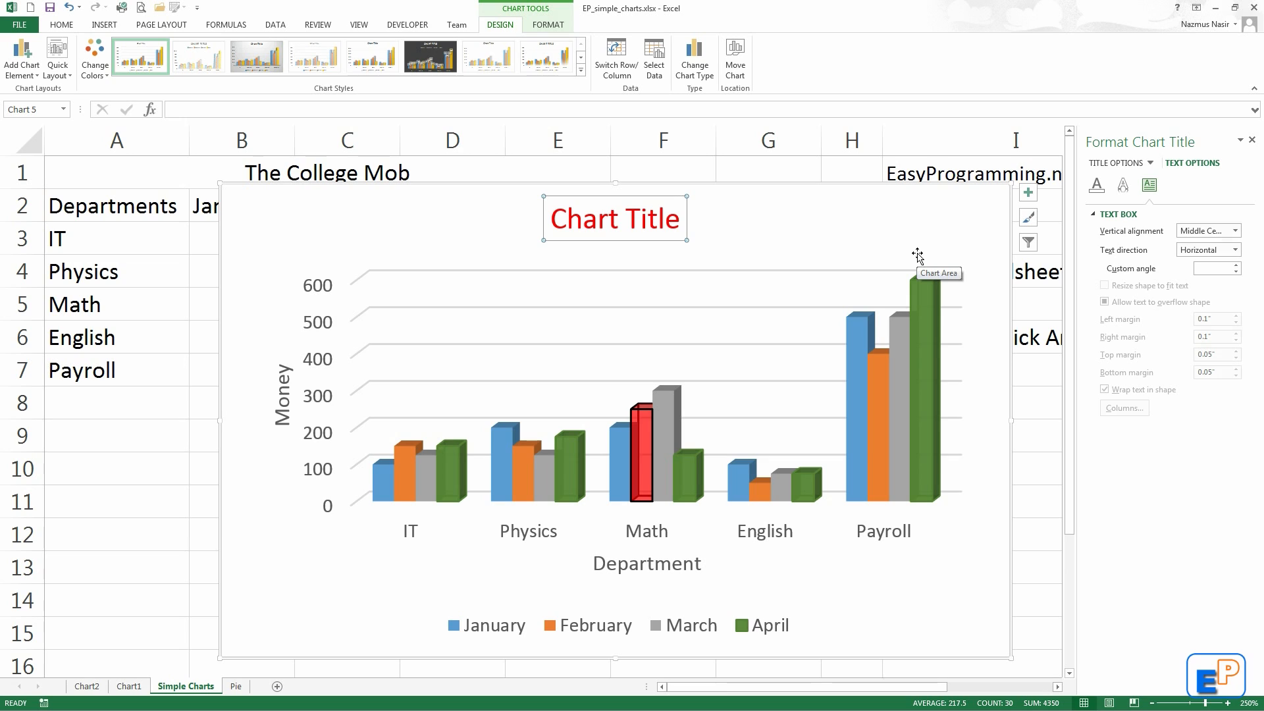
{"action": "left_click", "coordinate": [913, 252]}
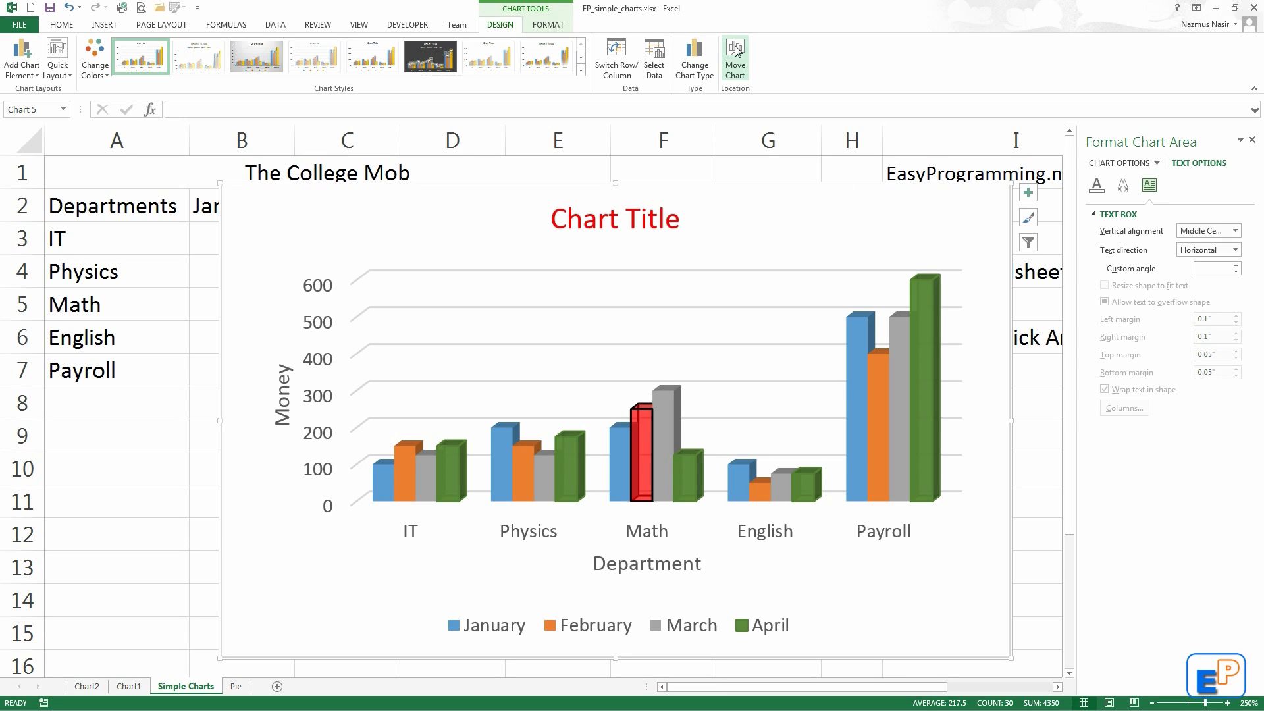
{"action": "left_click", "coordinate": [553, 26]}
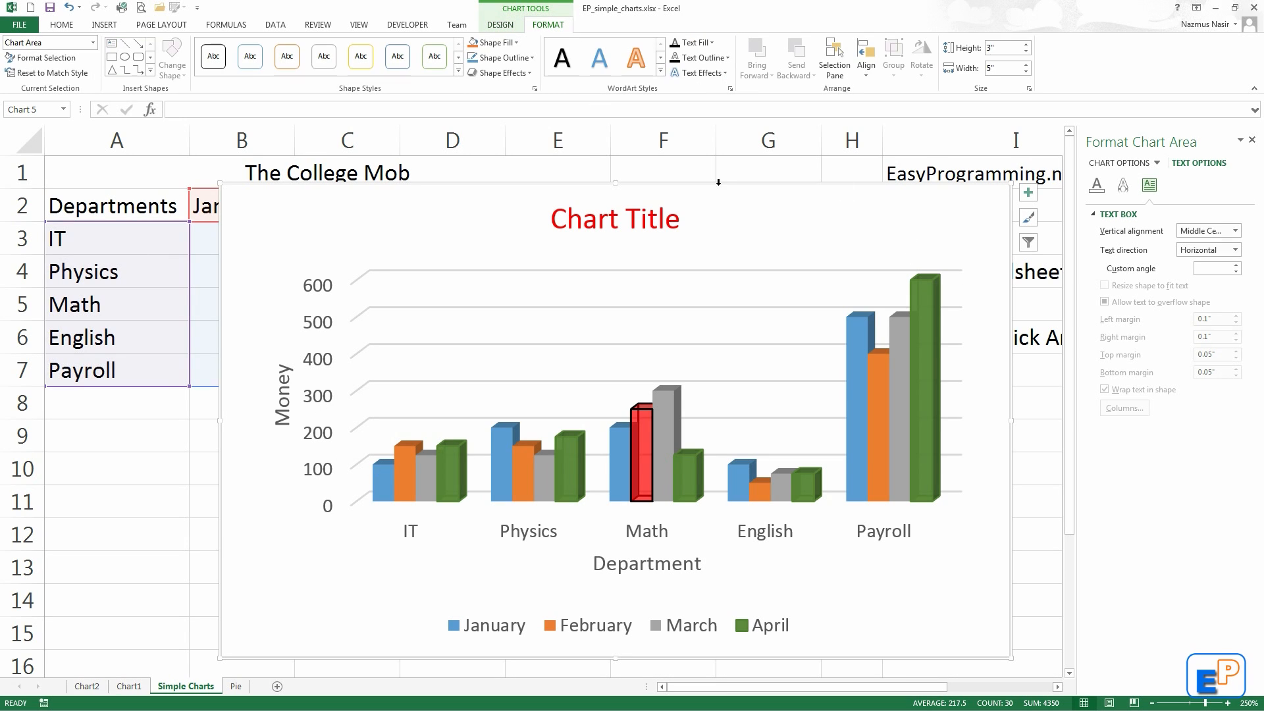